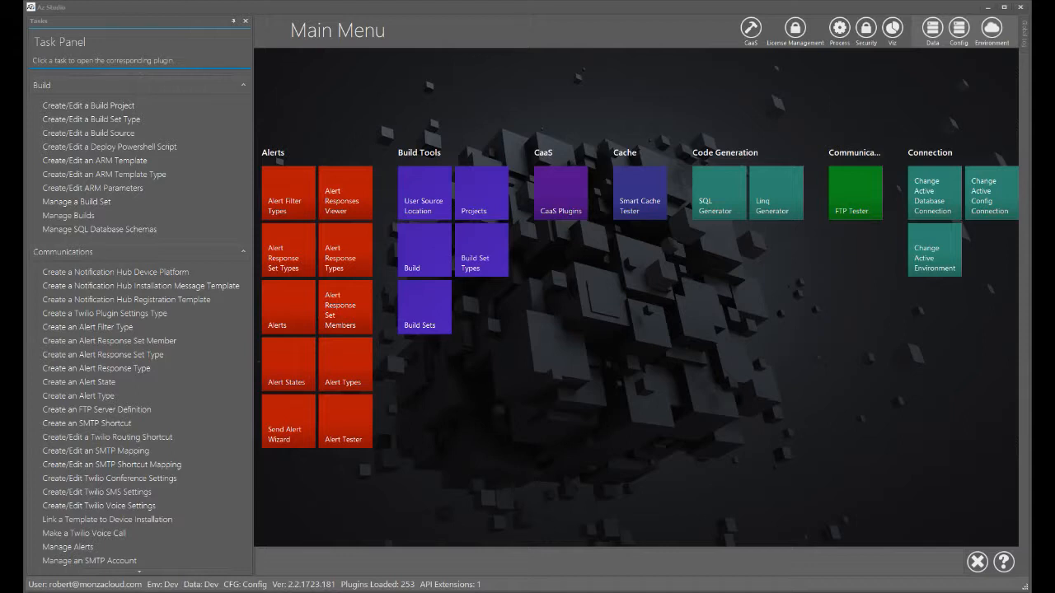
Filter the main menu for "pro", go to the Process Plugins and open the Process Designer
{"action": "left_click", "coordinate": [609, 558]}
{"action": "type", "text": "pro"}
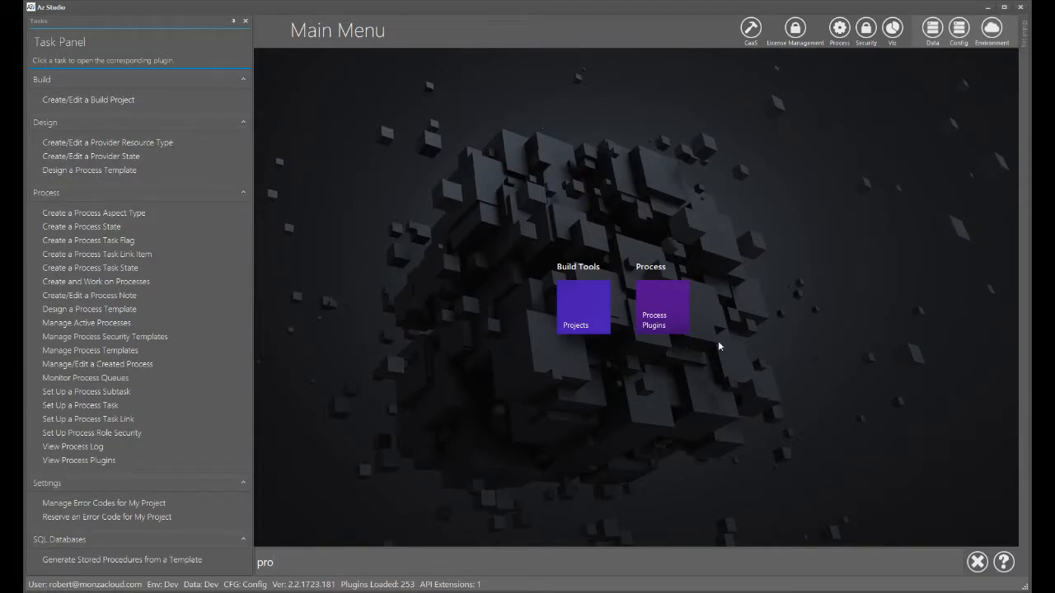
{"action": "left_click", "coordinate": [685, 314]}
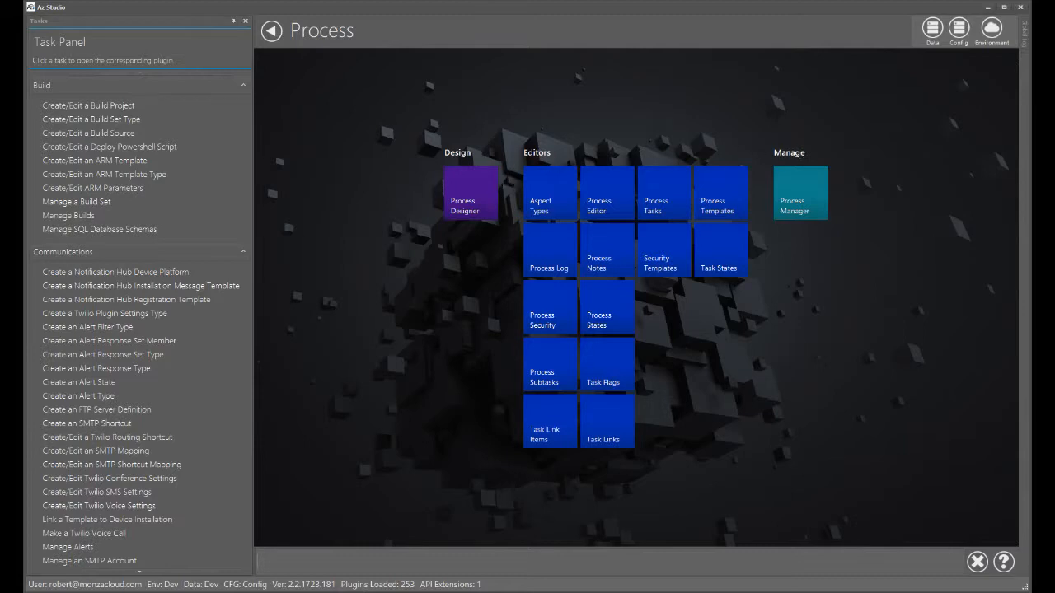
{"action": "left_click", "coordinate": [458, 202]}
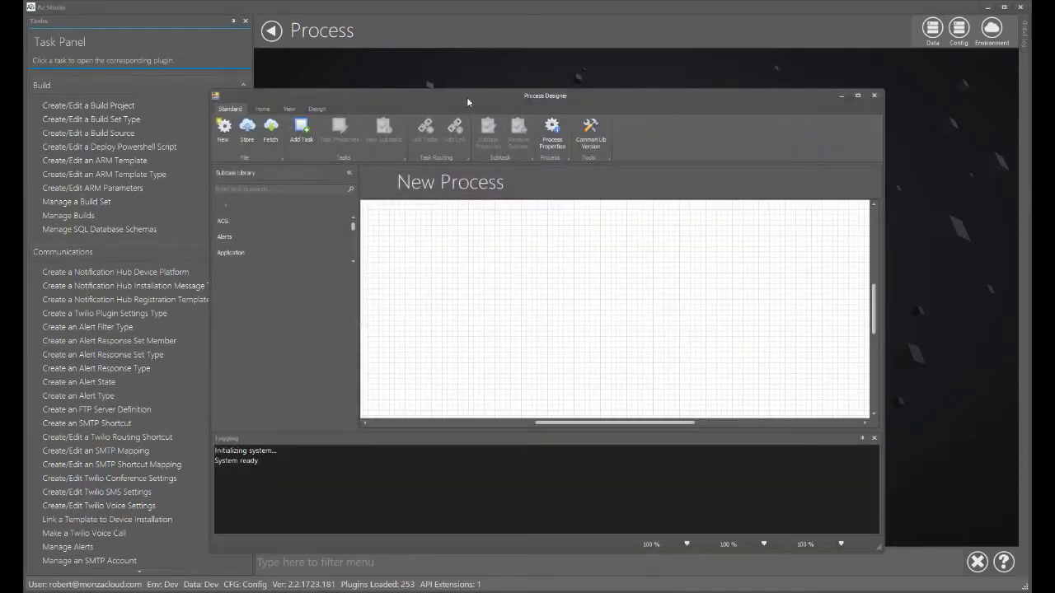
Enlarge the Process Designer window to fill the screen and close its Logging pane
{"action": "left_click_drag", "start_coordinate": [467, 96], "coordinate": [288, 2]}
{"action": "left_click_drag", "start_coordinate": [706, 460], "coordinate": [1017, 590]}
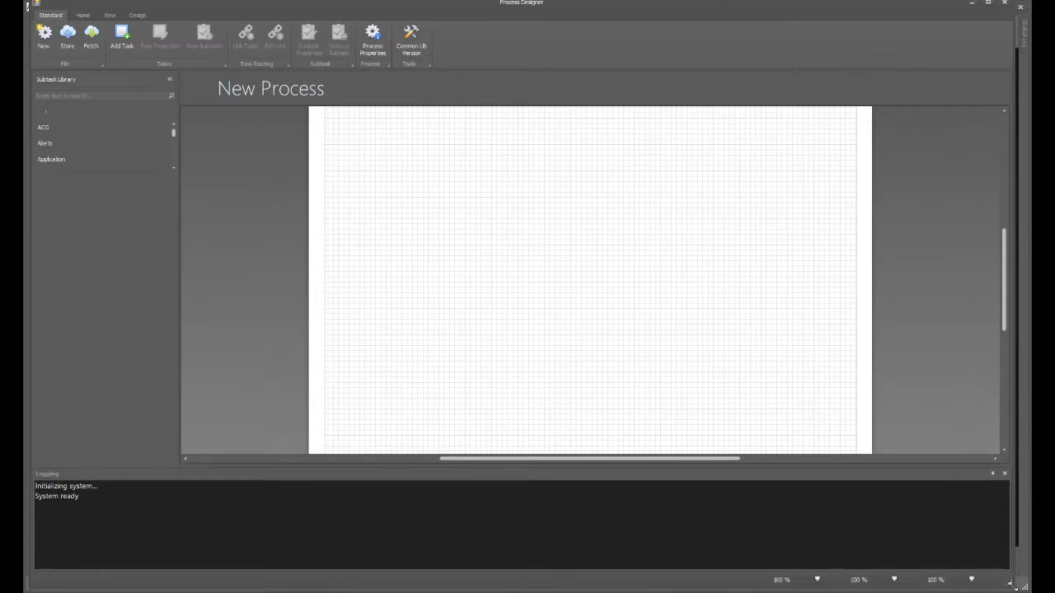
{"action": "left_click", "coordinate": [1006, 473]}
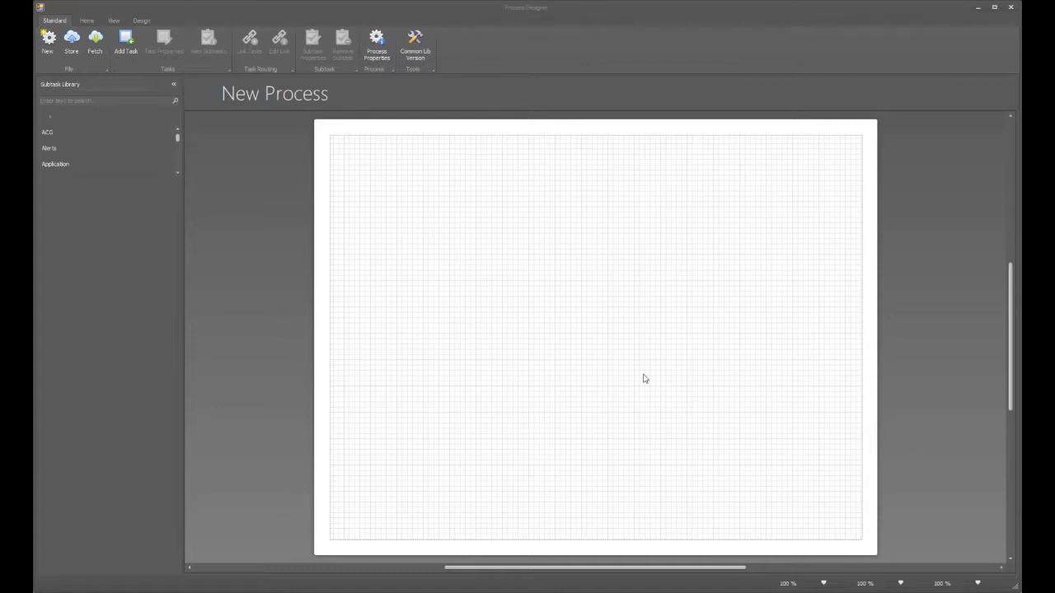
Start a blank process and look at the stored processes available to fetch without loading one
{"action": "left_click", "coordinate": [53, 46]}
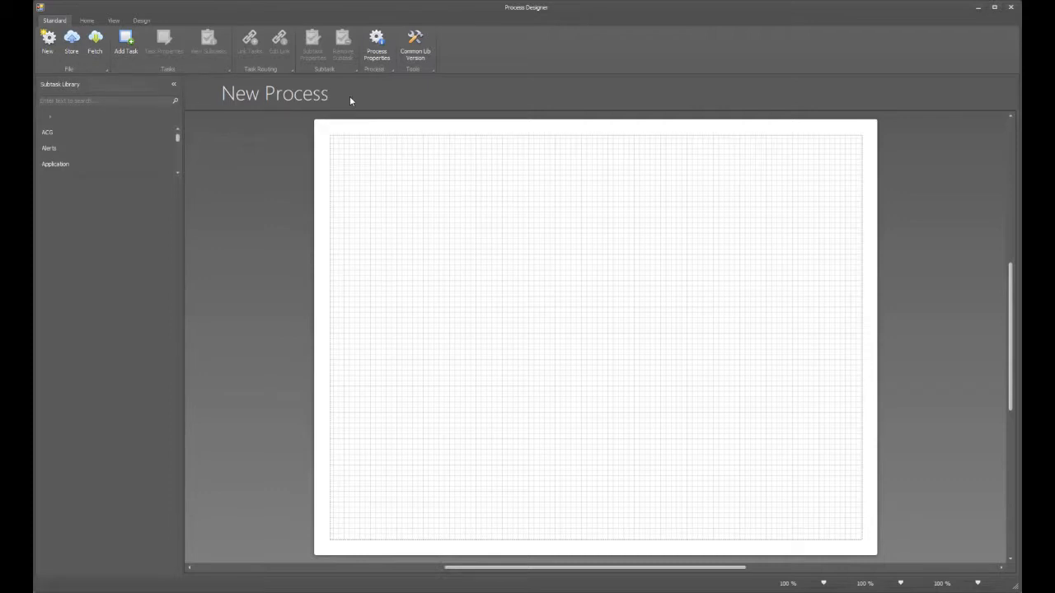
{"action": "left_click", "coordinate": [95, 39]}
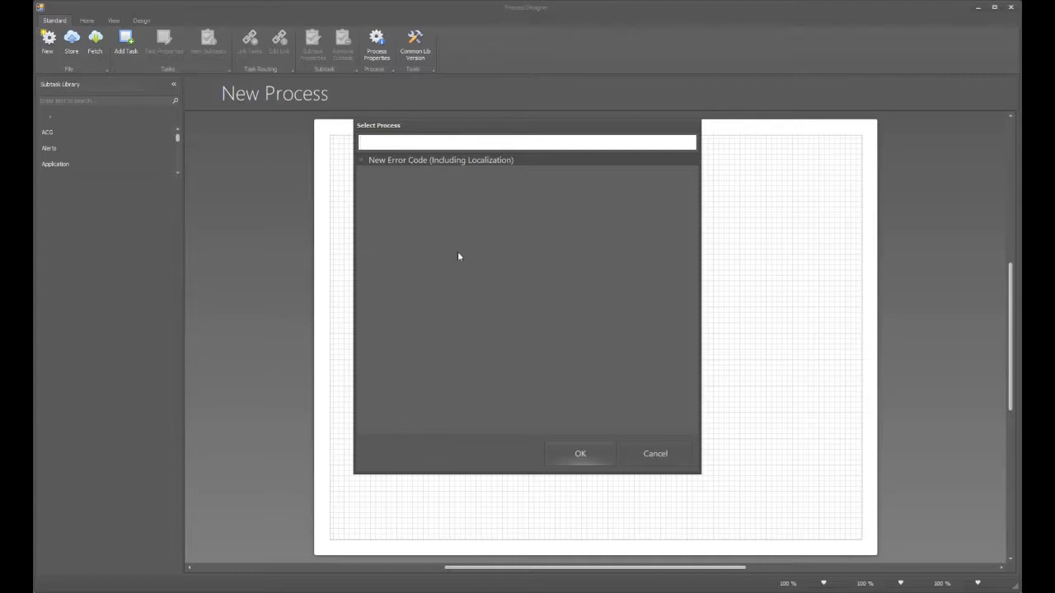
{"action": "left_click", "coordinate": [668, 452]}
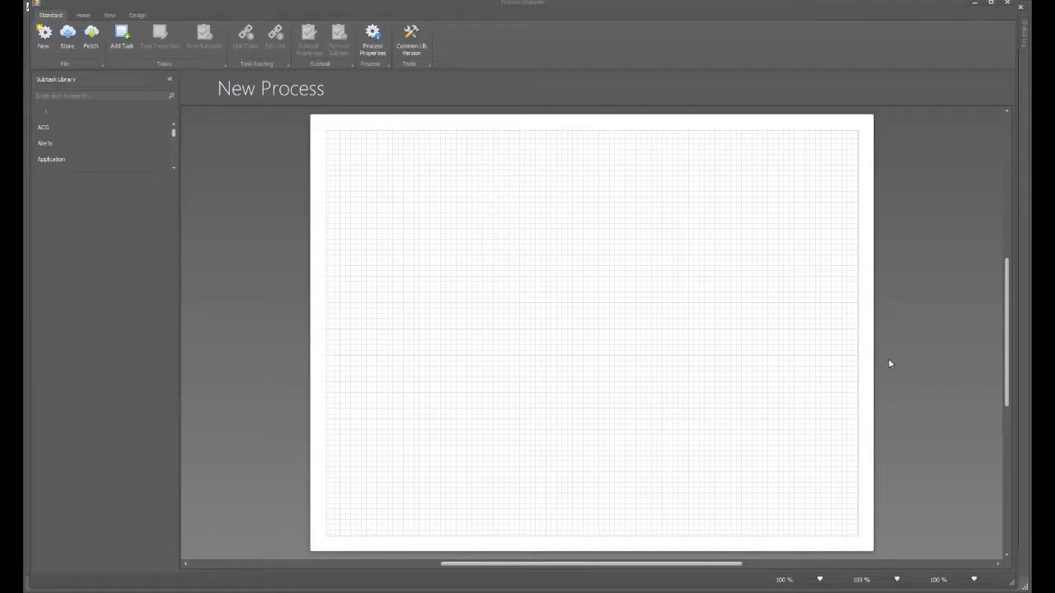
Fill in the process properties with the name "Test Process" and the description "This is my description"
{"action": "left_click", "coordinate": [372, 46]}
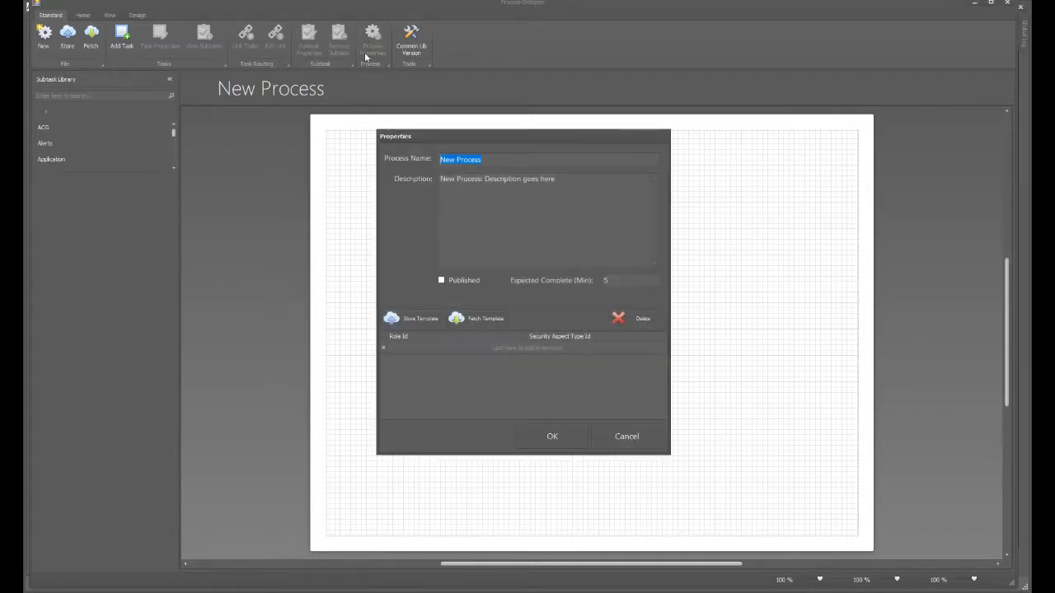
{"action": "type", "text": "Test ProcessThis is m"}
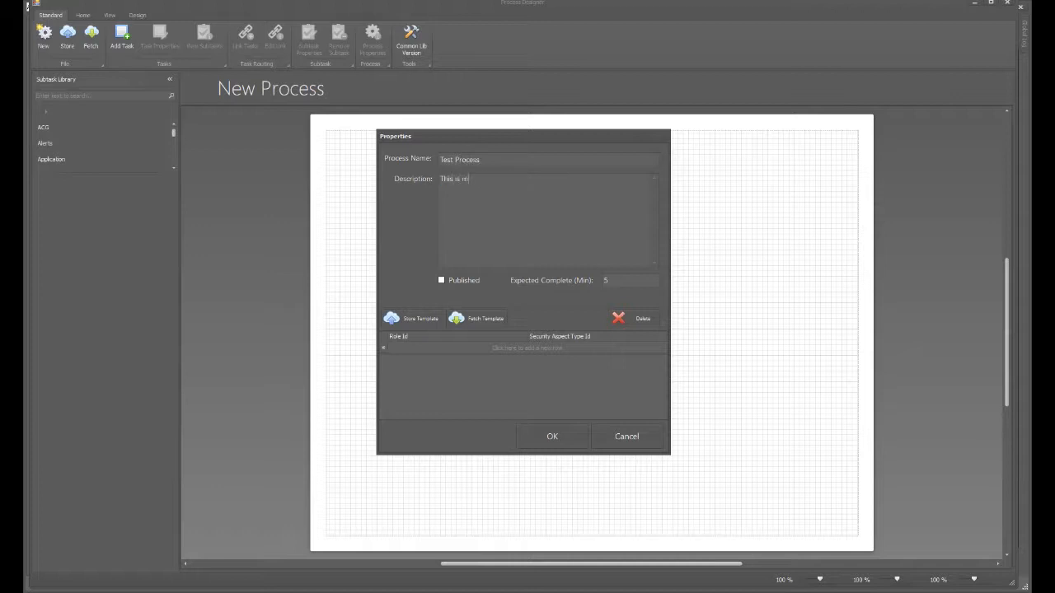
{"action": "type", "text": "y description"}
{"action": "left_click", "coordinate": [441, 281]}
Import the "Standard Process Security" template into the process's role list
{"action": "left_click", "coordinate": [486, 321]}
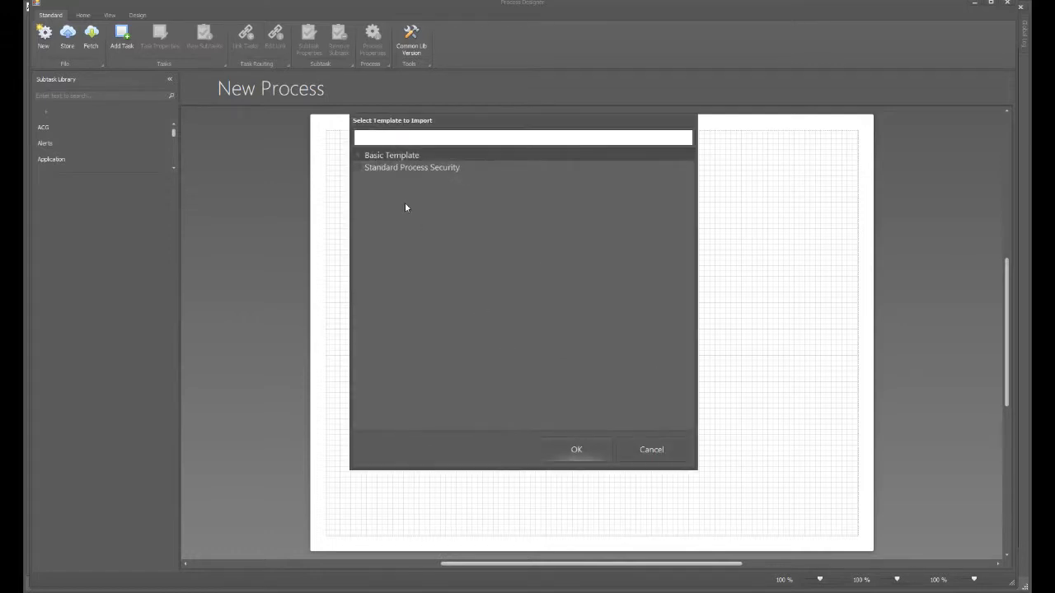
{"action": "left_click", "coordinate": [389, 168]}
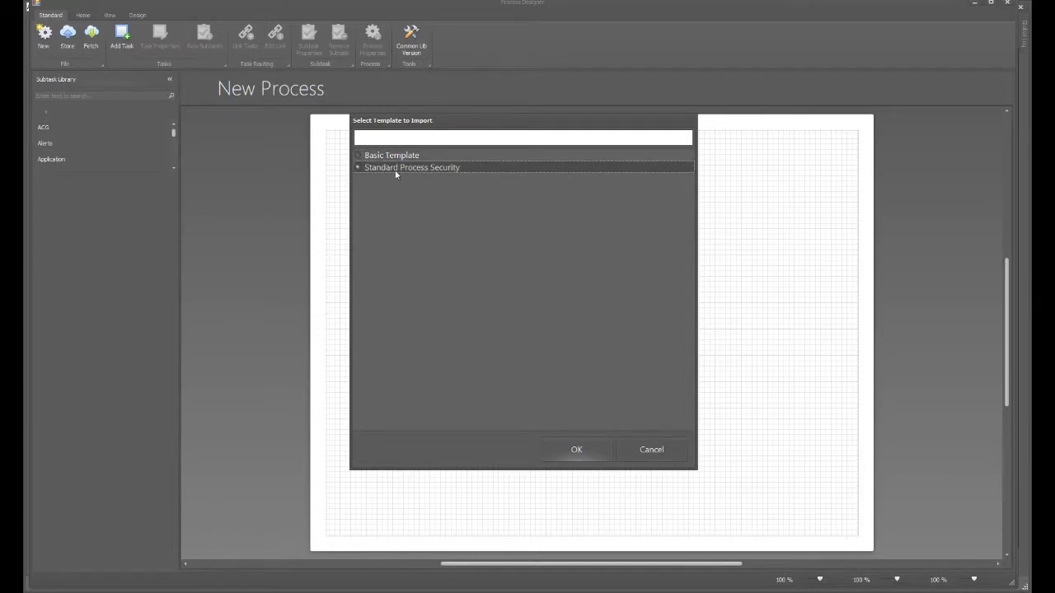
{"action": "left_click", "coordinate": [601, 449]}
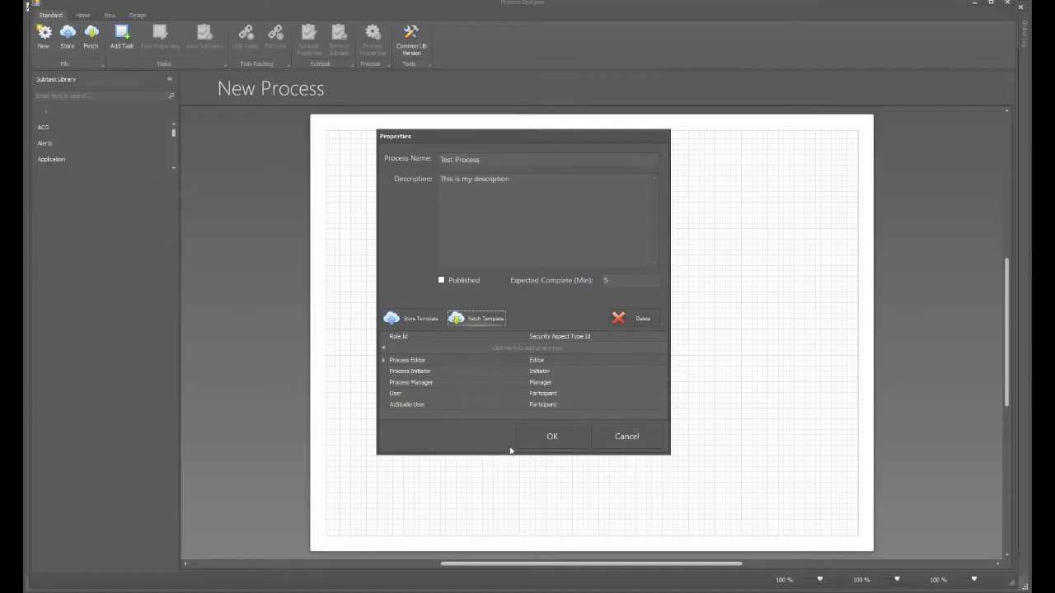
Examine the role and security aspect choices for the Process Editor entry, and cancel the process properties
{"action": "left_click", "coordinate": [662, 363]}
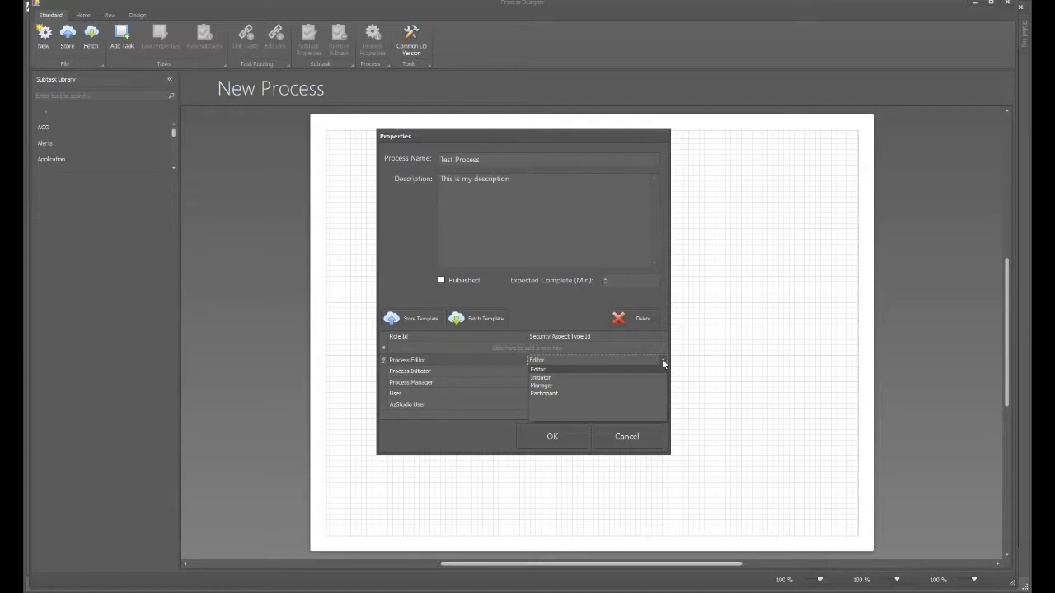
{"action": "left_click", "coordinate": [519, 356]}
{"action": "left_click", "coordinate": [522, 361]}
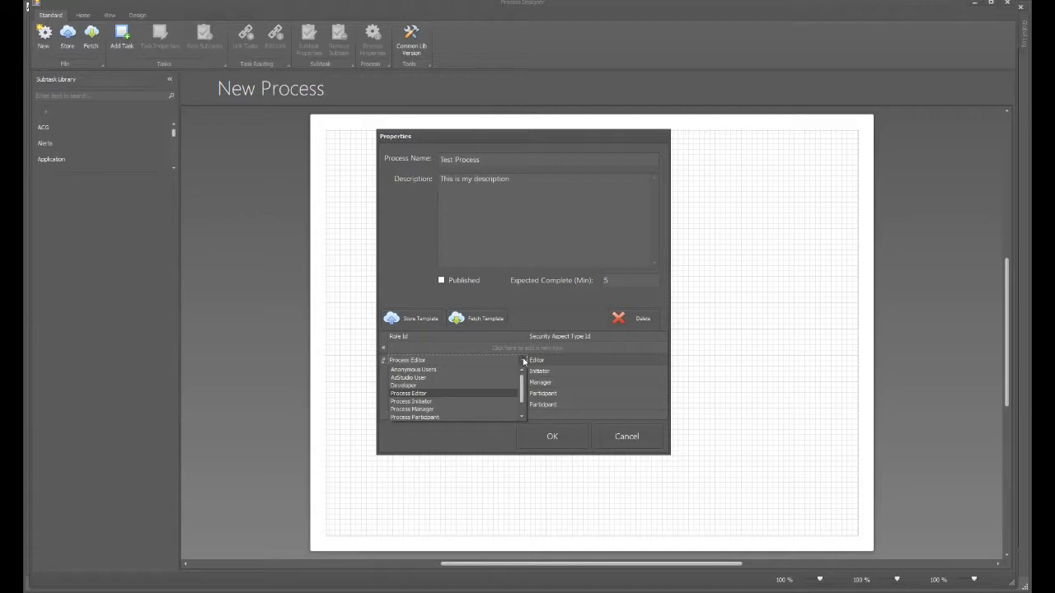
{"action": "left_click", "coordinate": [595, 361]}
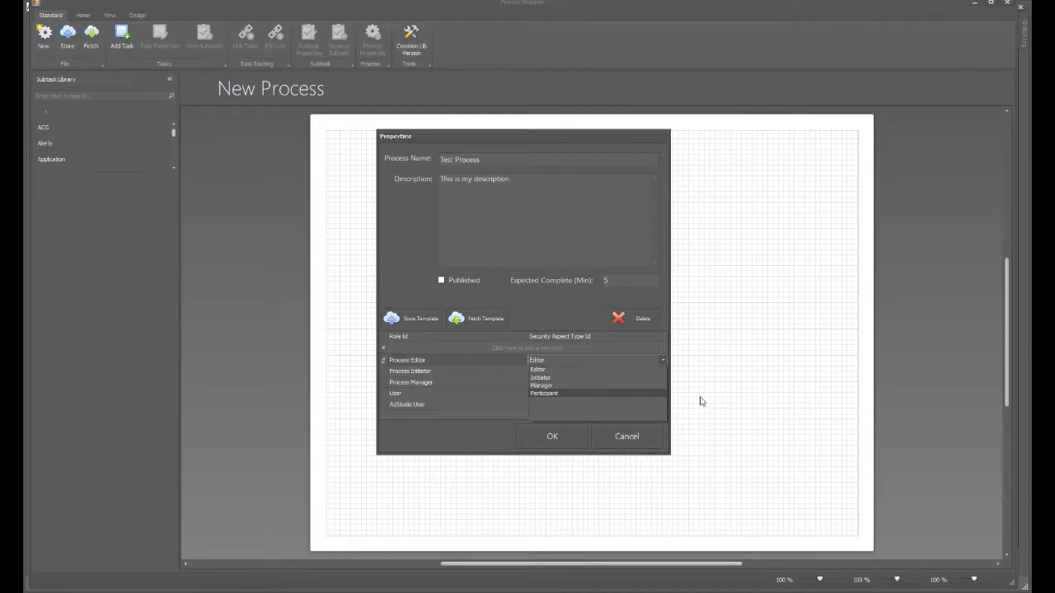
{"action": "left_click", "coordinate": [664, 360]}
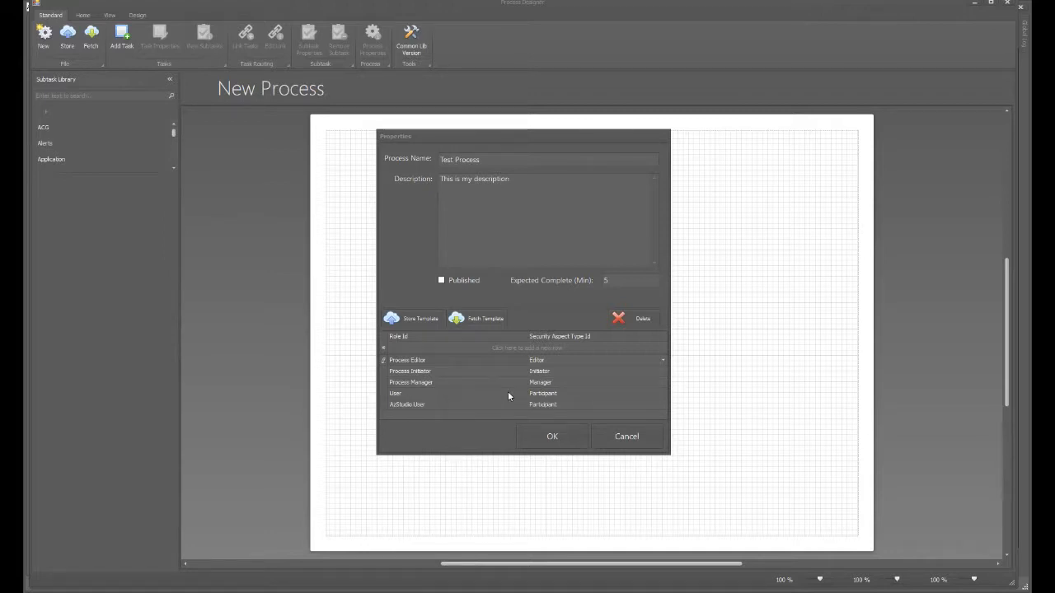
{"action": "left_click", "coordinate": [628, 435]}
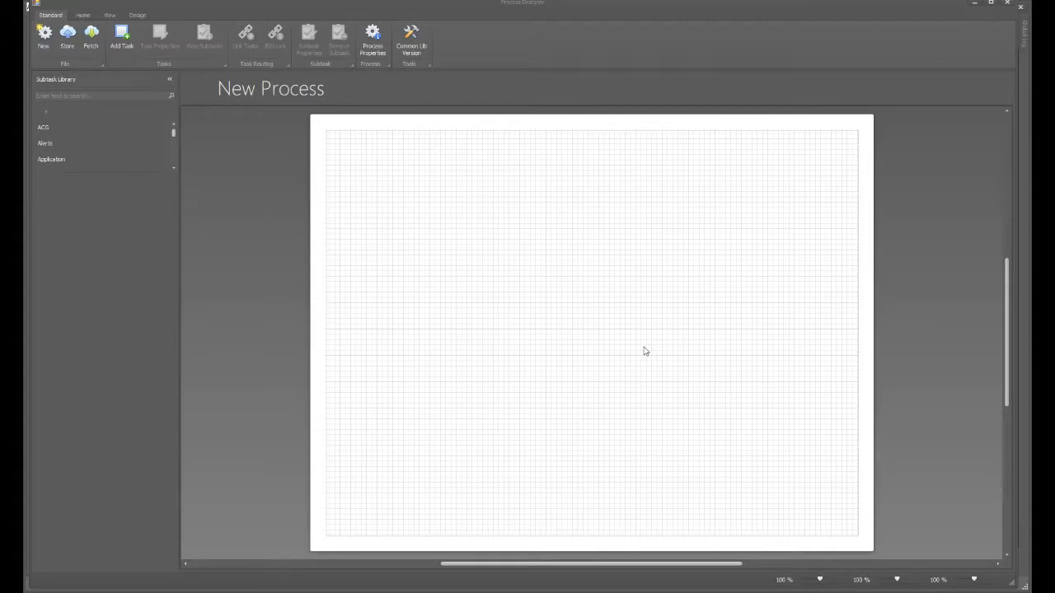
Add a task near the canvas's upper edge, name it "Task 1", describe it as "This is a description" and mark it as a starting task
{"action": "left_click", "coordinate": [122, 35]}
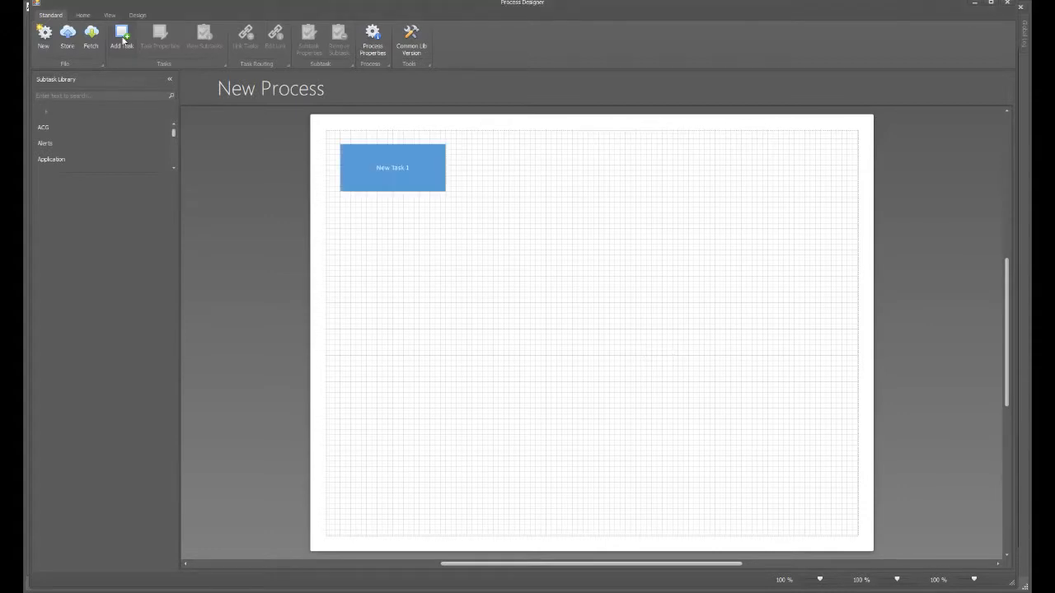
{"action": "left_click_drag", "start_coordinate": [354, 157], "coordinate": [458, 170]}
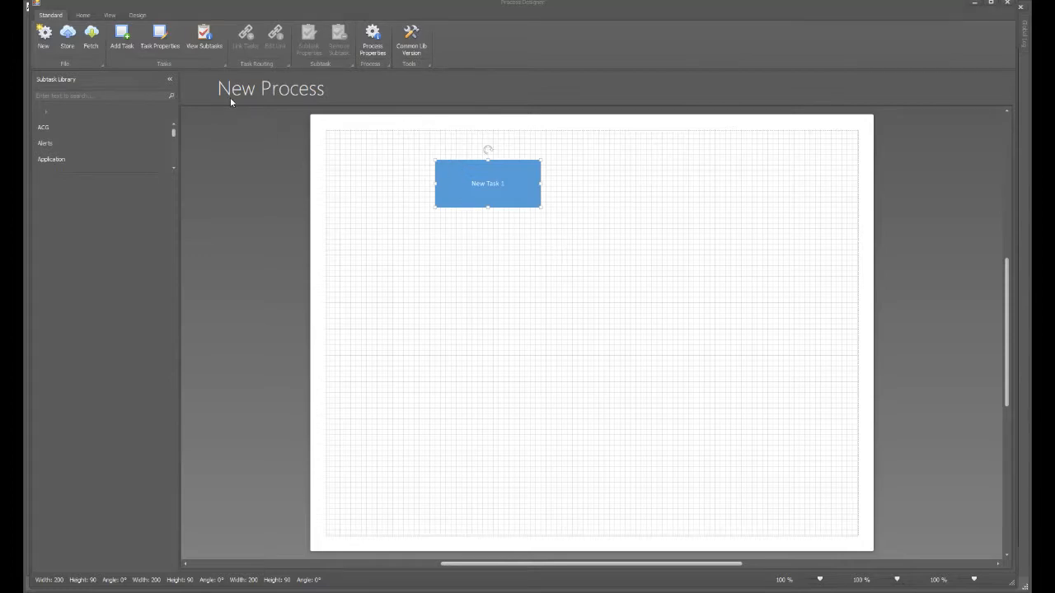
{"action": "left_click", "coordinate": [163, 40]}
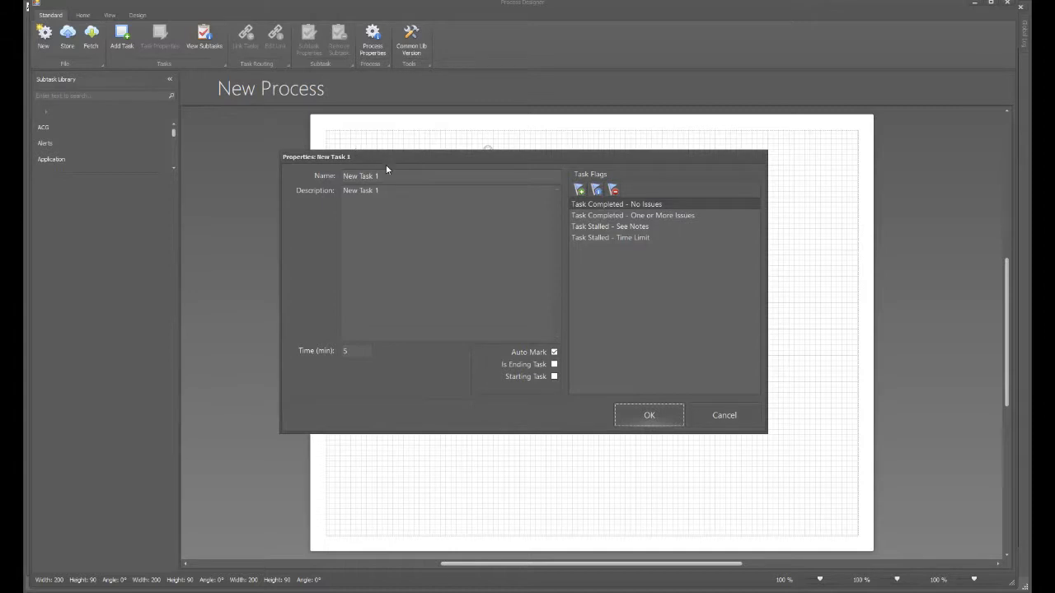
{"action": "type", "text": "Task"}
{"action": "type", "text": "This"}
{"action": "type", "text": " is a description"}
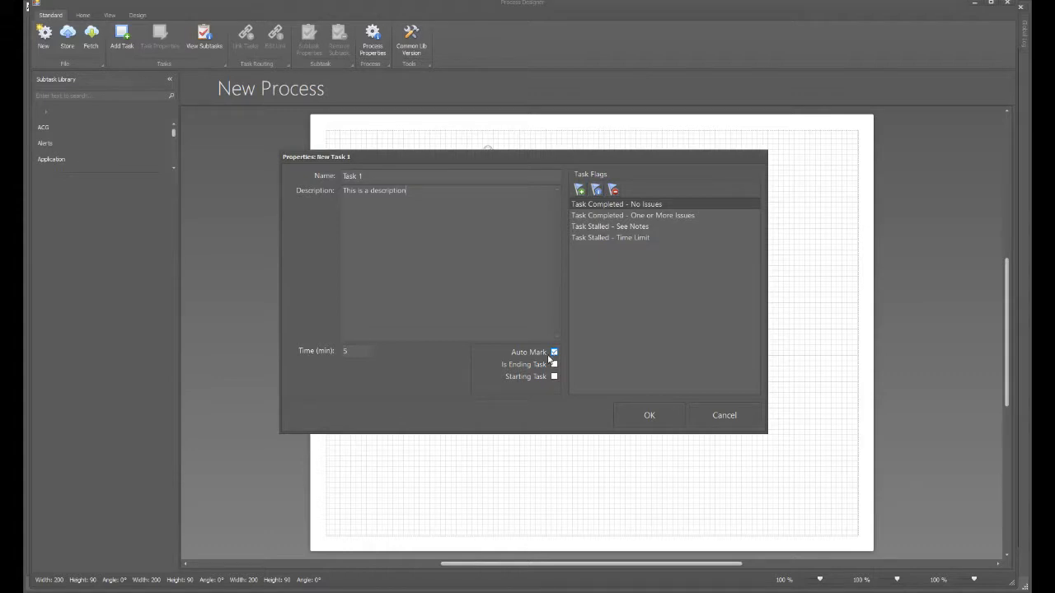
{"action": "left_click", "coordinate": [554, 376]}
Examine the four default completed and stalled flags in Task 1's properties
{"action": "left_click", "coordinate": [627, 216]}
{"action": "left_click", "coordinate": [626, 238]}
{"action": "left_click", "coordinate": [622, 227]}
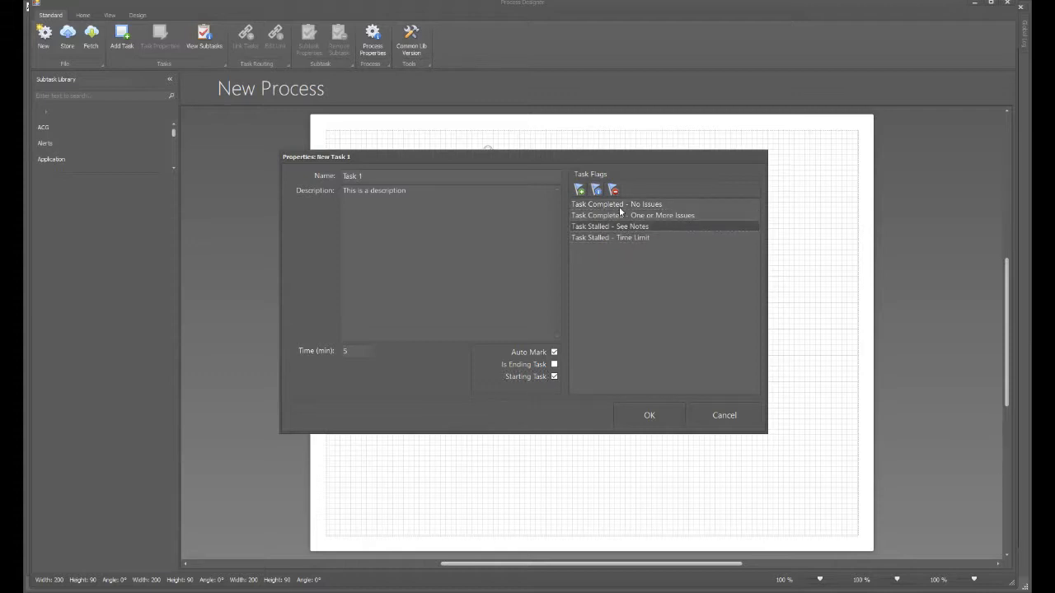
{"action": "left_click", "coordinate": [619, 205]}
{"action": "left_click", "coordinate": [620, 216]}
{"action": "left_click", "coordinate": [618, 227]}
{"action": "left_click", "coordinate": [614, 237]}
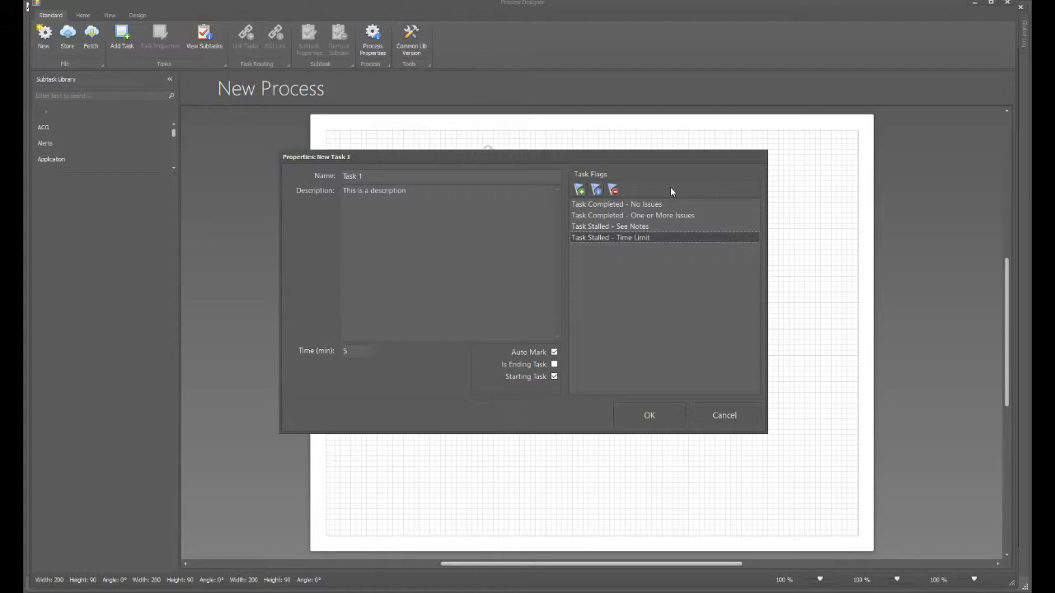
Check the commands for adding, editing and removing task flags without adding one, and save Task 1's properties
{"action": "left_click", "coordinate": [579, 191]}
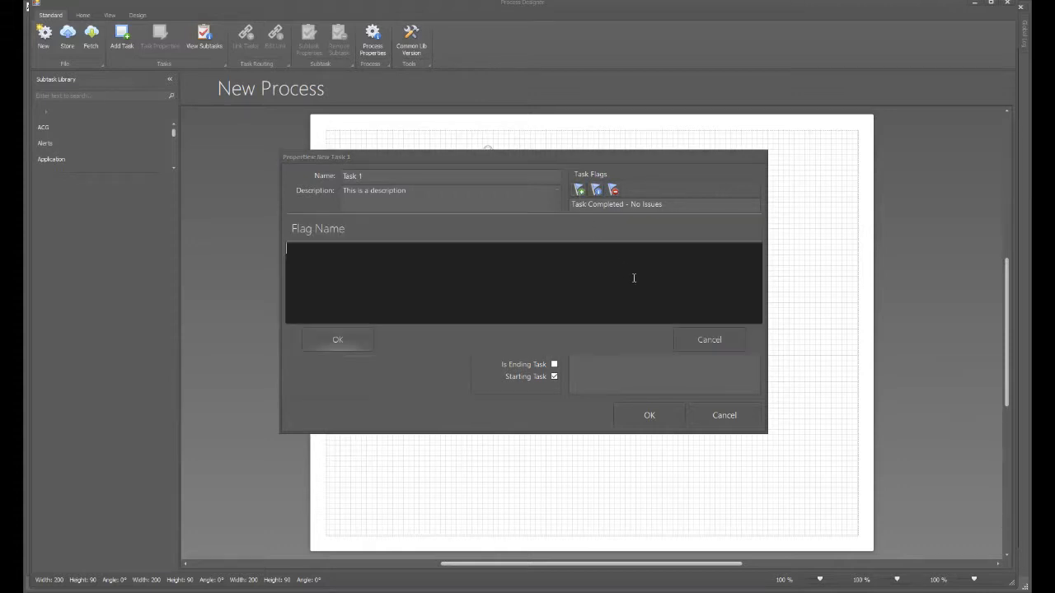
{"action": "left_click", "coordinate": [729, 343]}
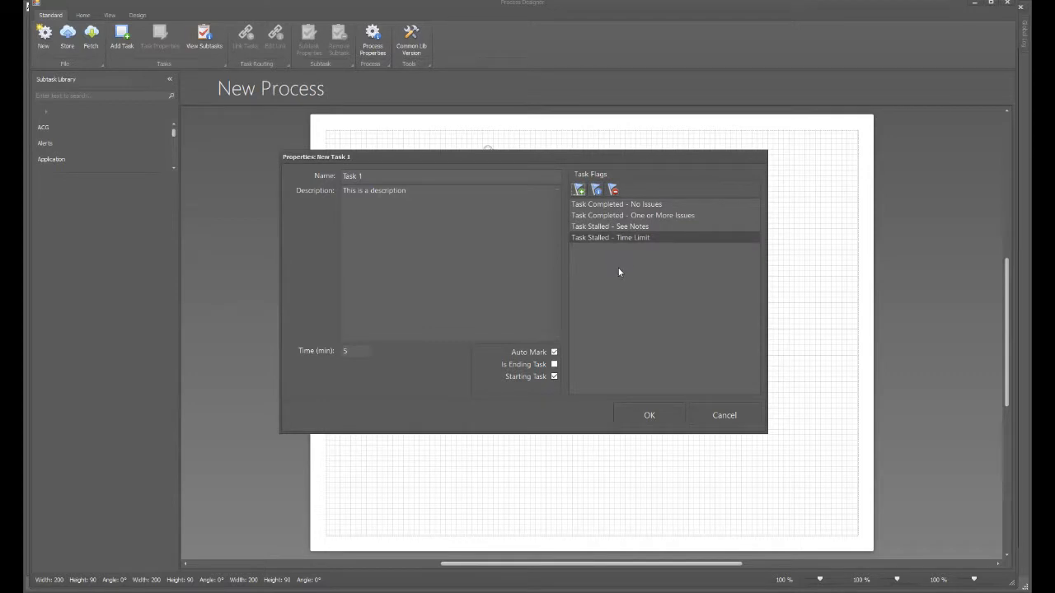
{"action": "left_click", "coordinate": [596, 191]}
{"action": "left_click", "coordinate": [615, 190]}
{"action": "left_click", "coordinate": [648, 228]}
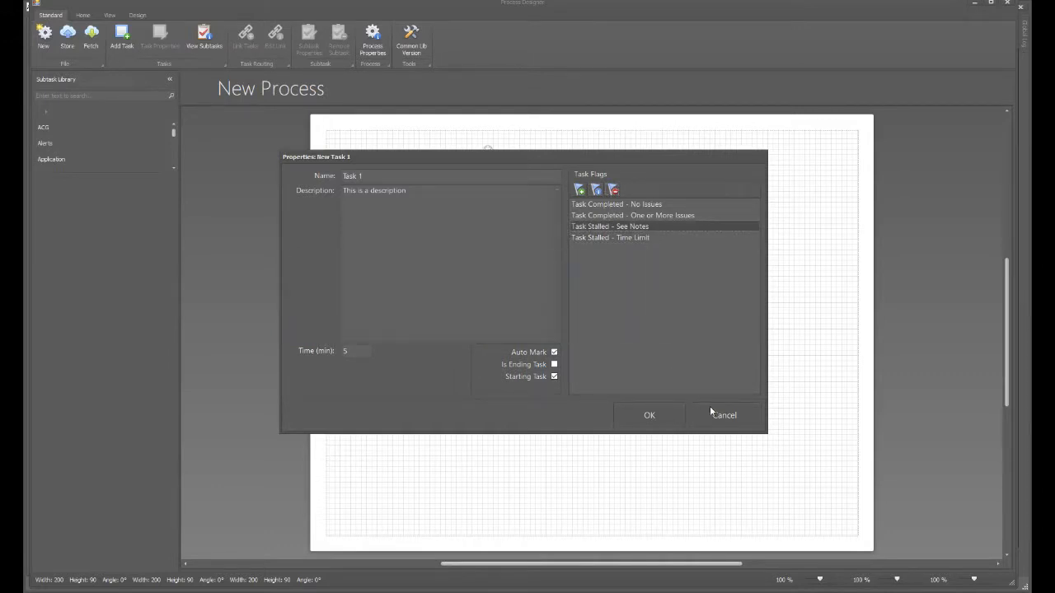
{"action": "left_click", "coordinate": [619, 237]}
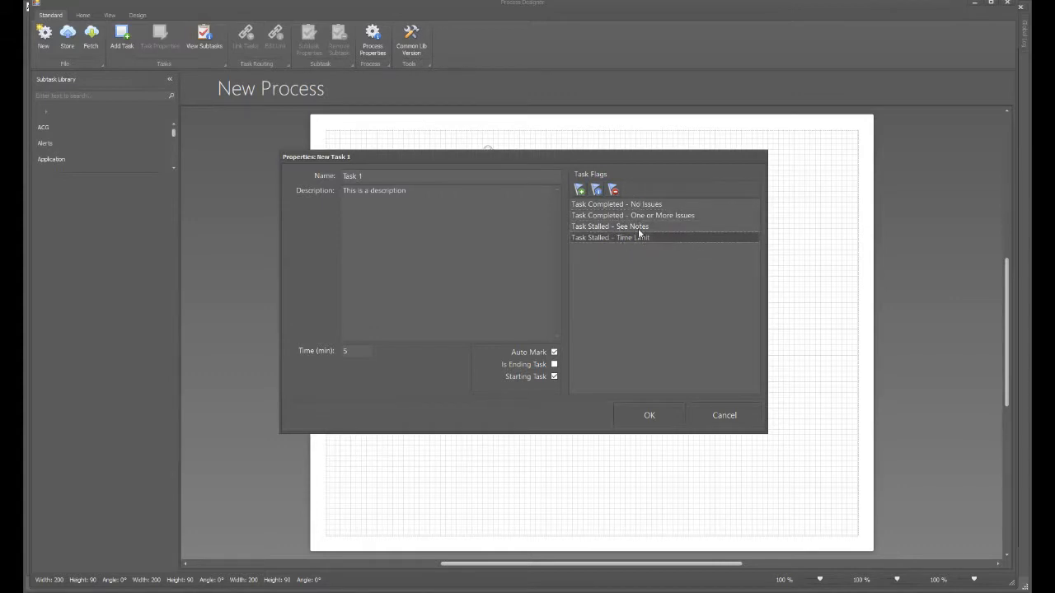
{"action": "left_click", "coordinate": [649, 417]}
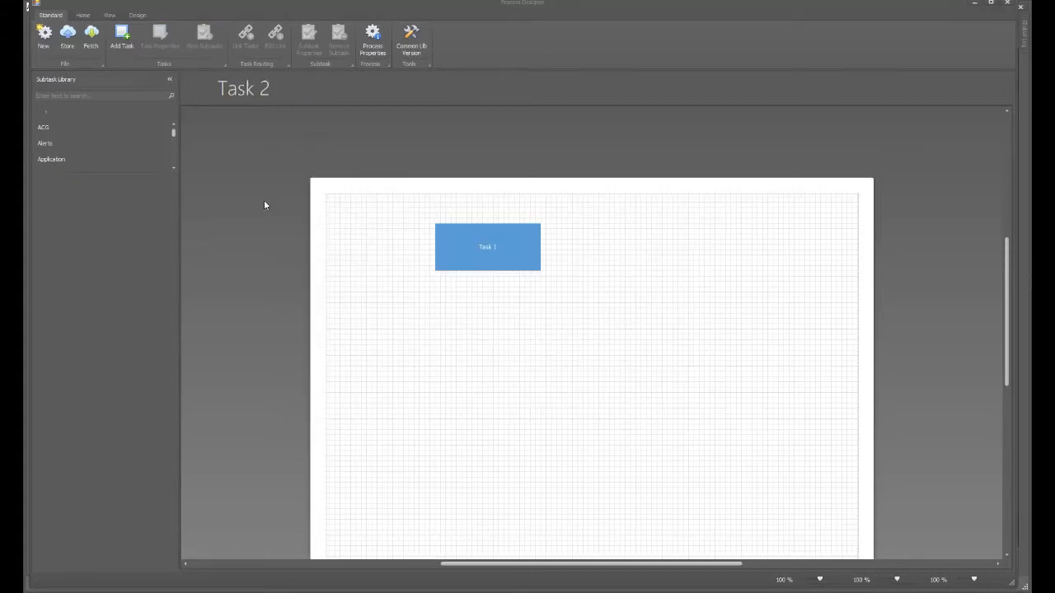
Add two more tasks, placing one below Task 1 named "Task 2" and the other to its right named "Error Task"
{"action": "left_click", "coordinate": [122, 43]}
{"action": "left_click", "coordinate": [123, 43]}
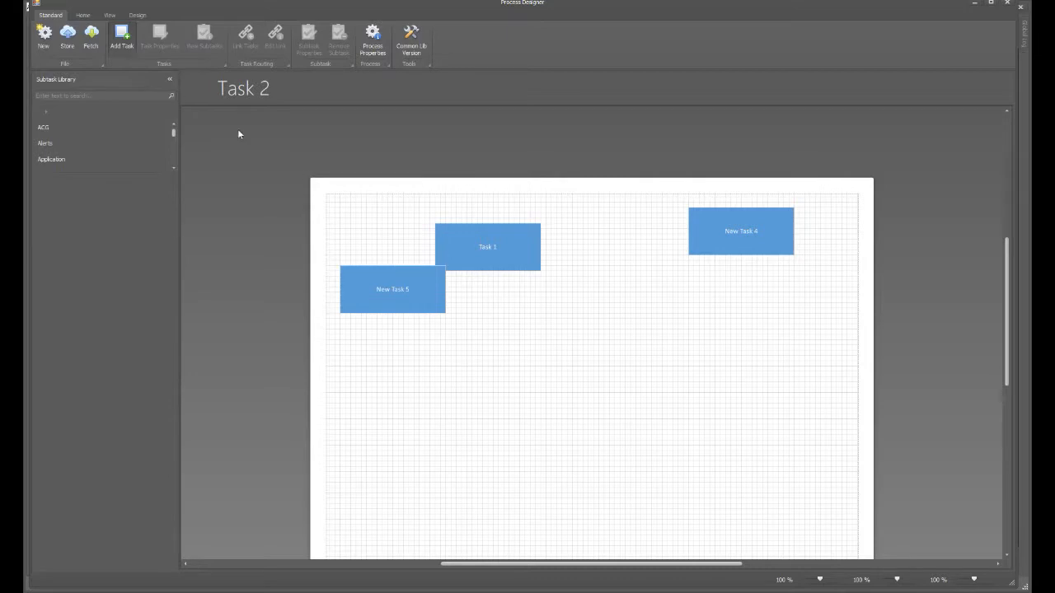
{"action": "left_click_drag", "start_coordinate": [714, 250], "coordinate": [707, 313]}
{"action": "double_click", "coordinate": [512, 332]}
{"action": "type", "text": "Task 2"}
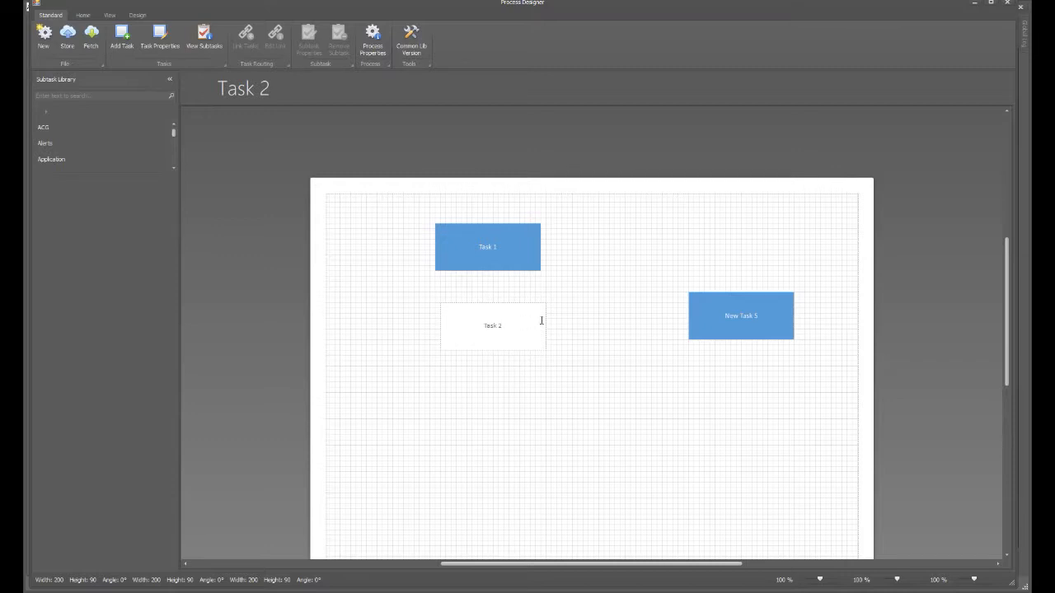
{"action": "double_click", "coordinate": [727, 316]}
{"action": "type", "text": "Error Task"}
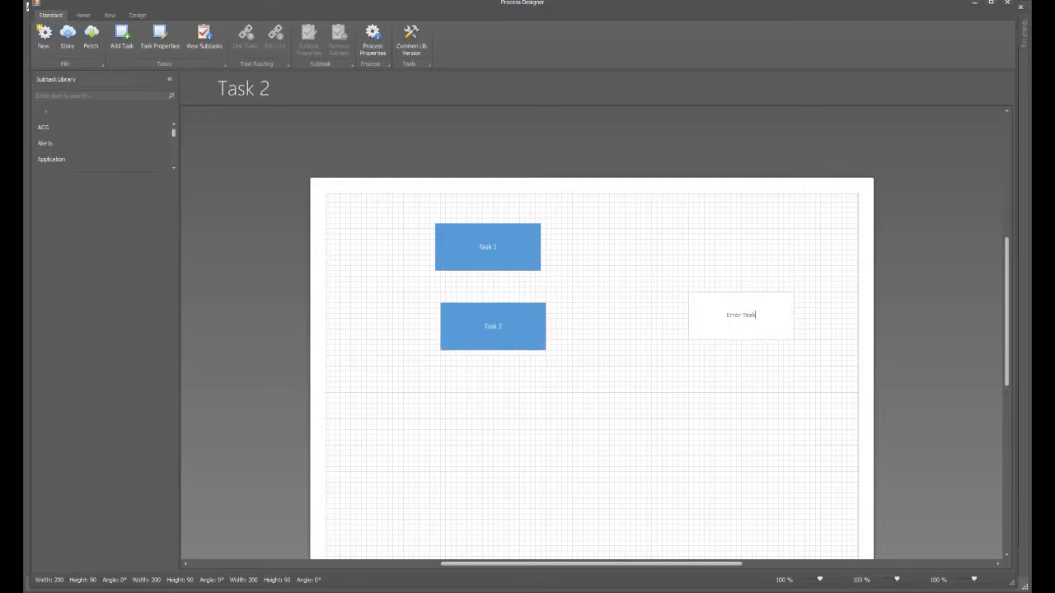
Align Task 2 directly beneath Task 1 and move Error Task to a height between the two
{"action": "left_click", "coordinate": [607, 314]}
{"action": "left_click_drag", "start_coordinate": [516, 325], "coordinate": [505, 341]}
{"action": "left_click_drag", "start_coordinate": [706, 327], "coordinate": [697, 302]}
{"action": "mouse_move", "coordinate": [520, 328]}
{"action": "left_mouse_down"}
{"action": "mouse_move", "coordinate": [533, 335]}
{"action": "mouse_move", "coordinate": [509, 315]}
{"action": "left_mouse_up"}
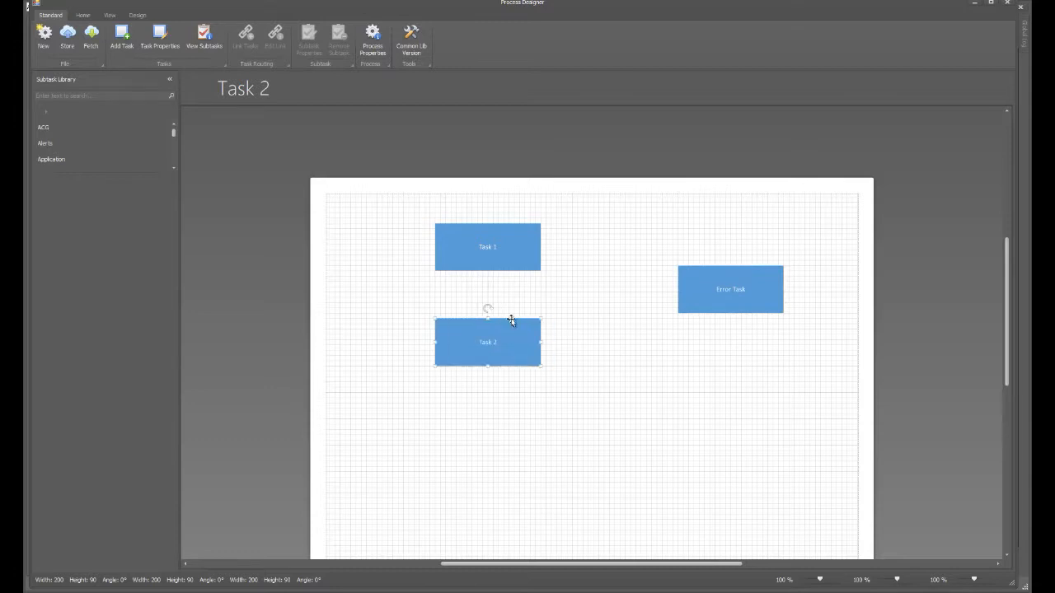
Link Task 1 to Task 2 with the "Task Completed - No Issues" flag and review the link's routing
{"action": "left_click", "coordinate": [512, 246]}
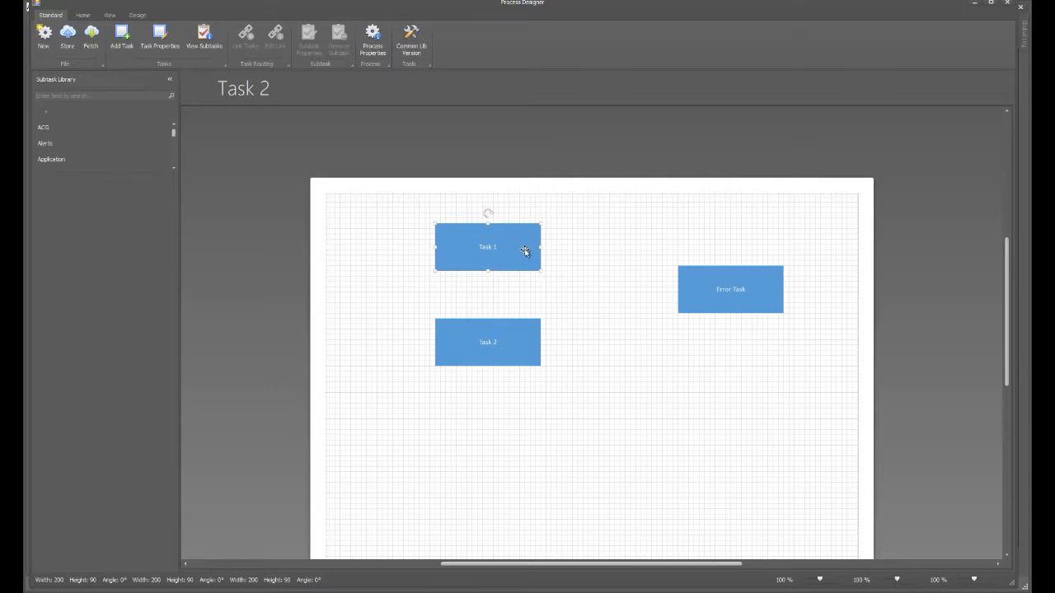
{"action": "left_click", "coordinate": [513, 359], "text": "ctrl"}
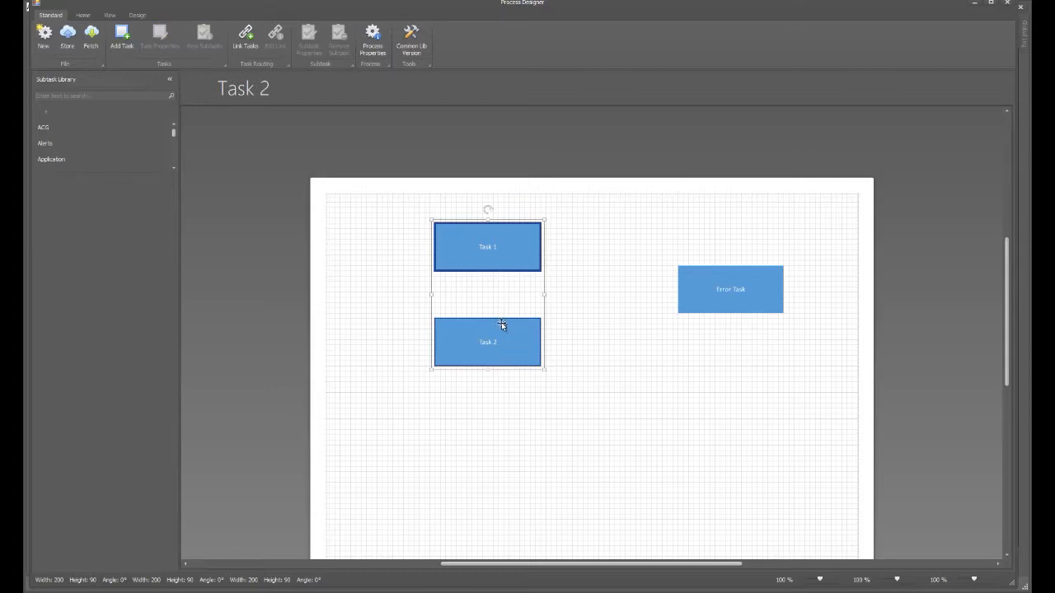
{"action": "left_click", "coordinate": [247, 36]}
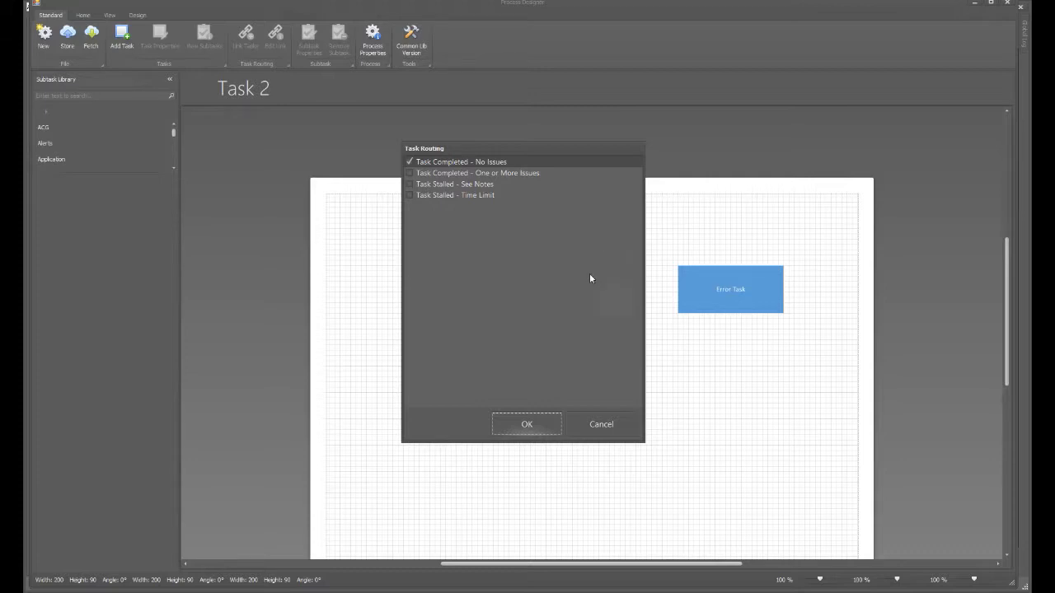
{"action": "left_click", "coordinate": [509, 424]}
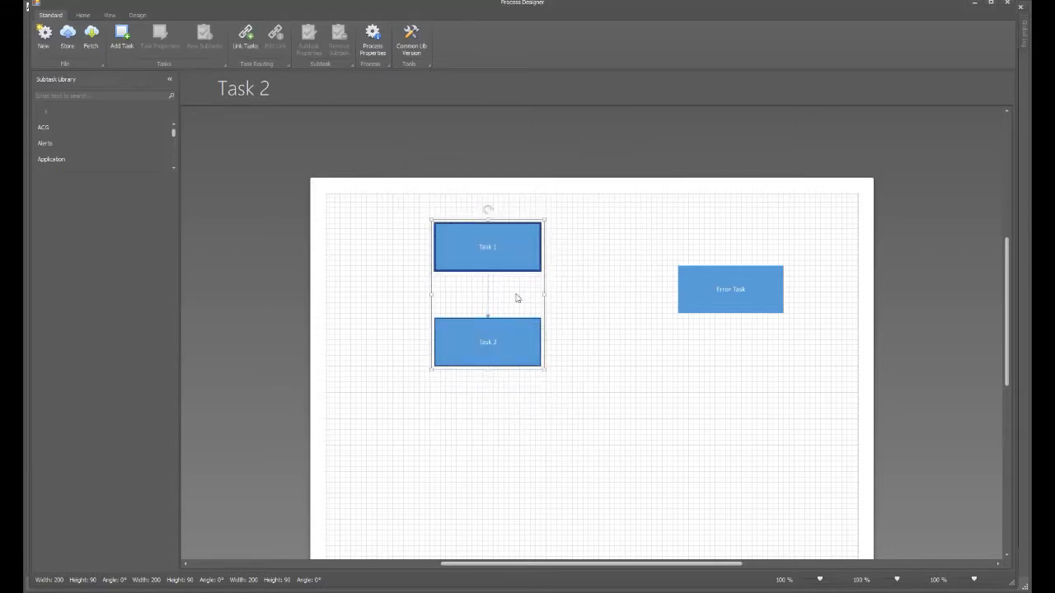
{"action": "left_click", "coordinate": [487, 296]}
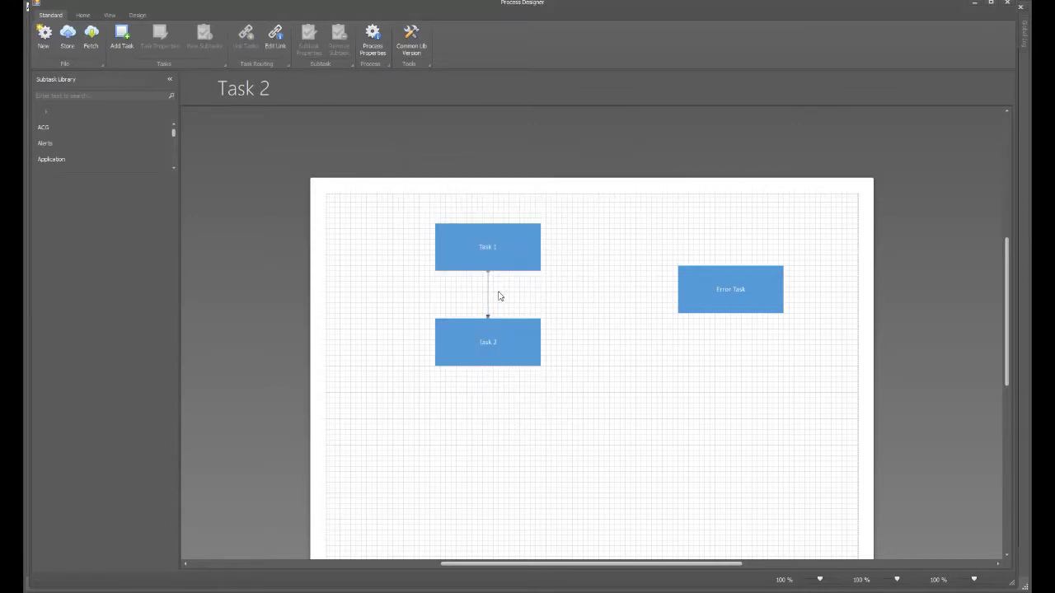
{"action": "left_click", "coordinate": [275, 39]}
{"action": "left_click", "coordinate": [621, 417]}
Link Task 1 to Error Task using only the "Task Completed - One or More Issues" flag
{"action": "left_click", "coordinate": [528, 262]}
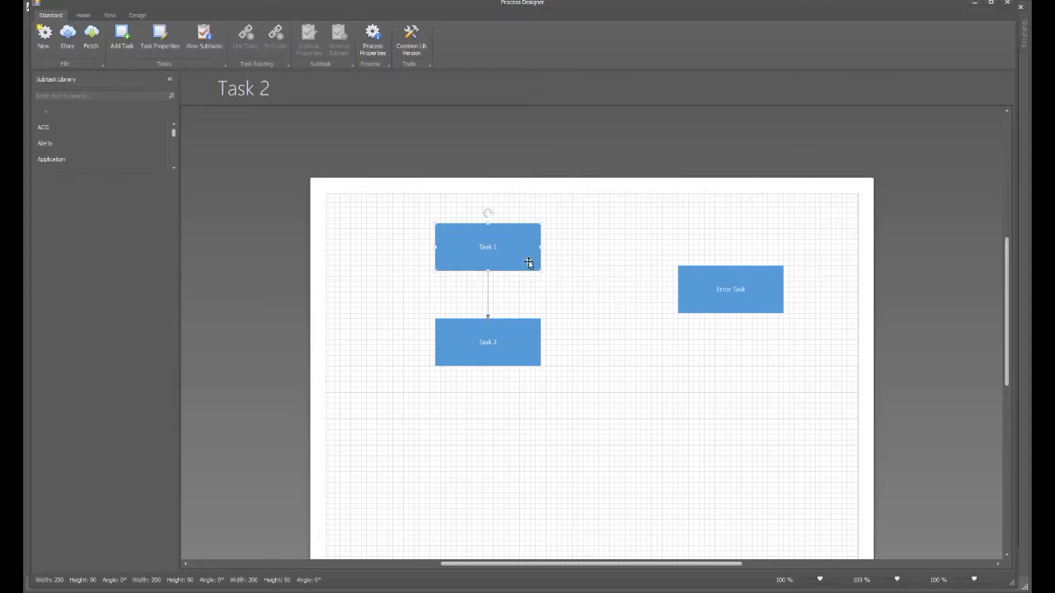
{"action": "left_click", "coordinate": [708, 293], "text": "ctrl"}
{"action": "left_click", "coordinate": [246, 41]}
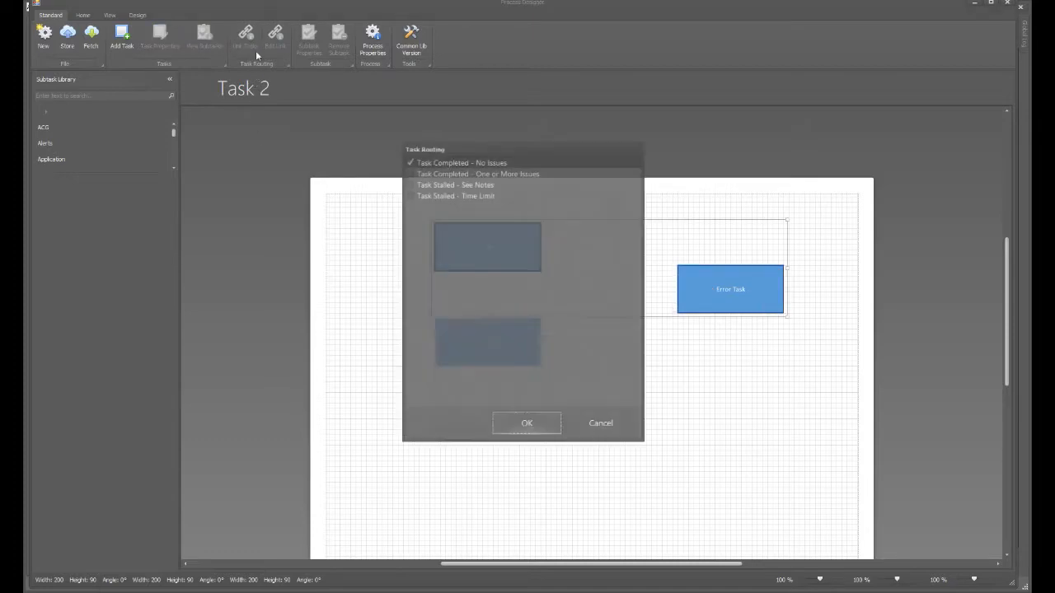
{"action": "left_click", "coordinate": [408, 162]}
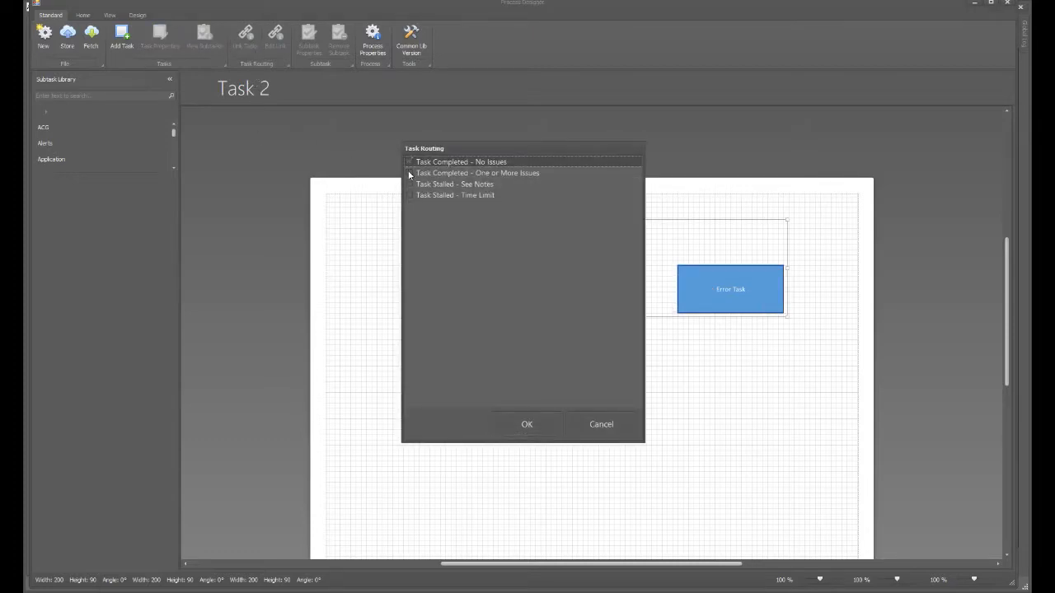
{"action": "left_click", "coordinate": [409, 173]}
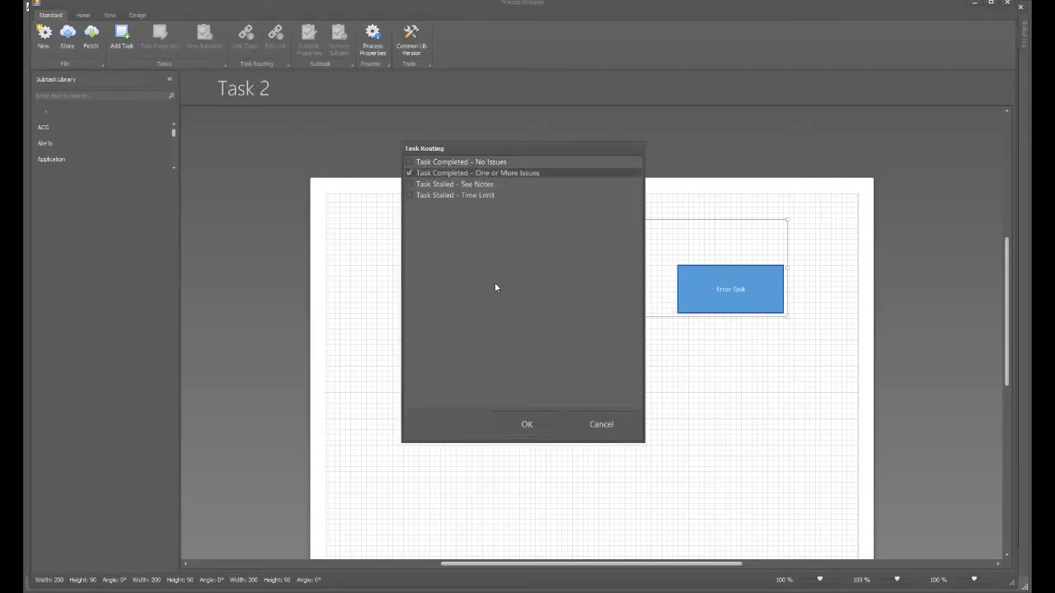
{"action": "left_click", "coordinate": [547, 424]}
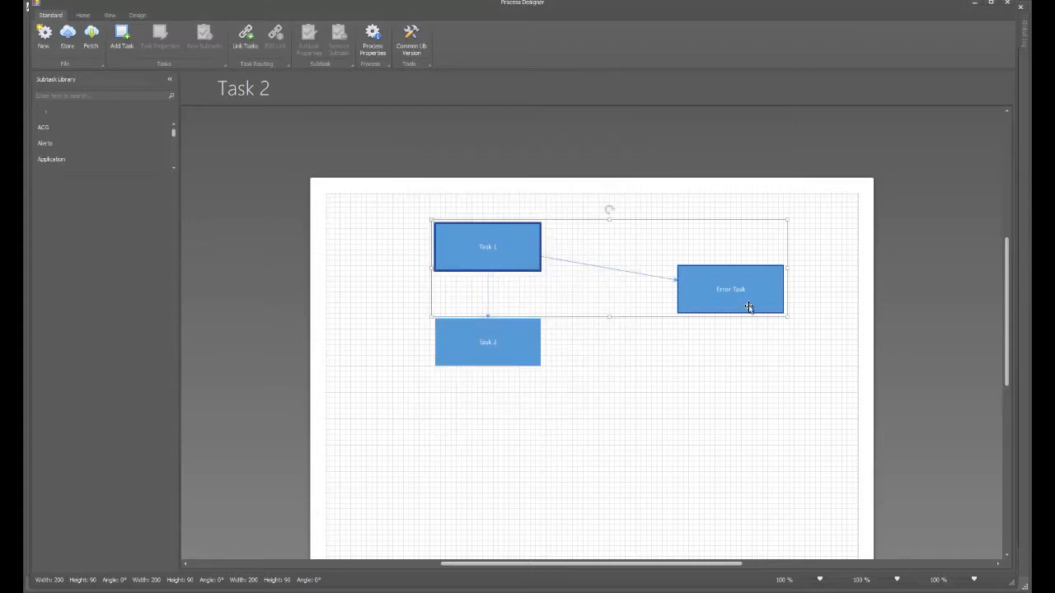
{"action": "left_click", "coordinate": [749, 307]}
Mark Task 2 as an ending task in its properties
{"action": "left_click", "coordinate": [523, 333]}
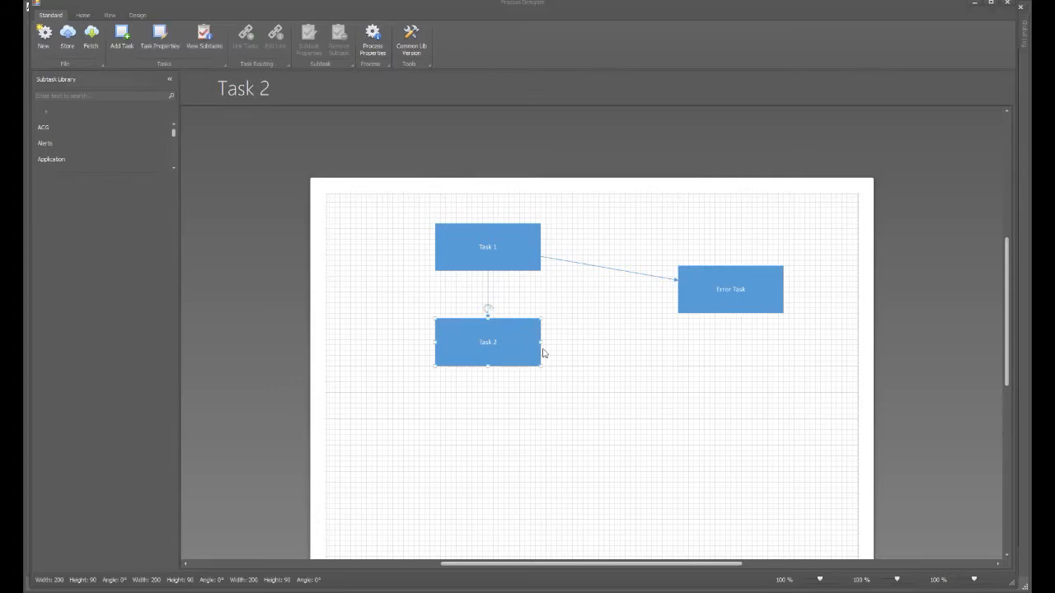
{"action": "left_click", "coordinate": [526, 336]}
{"action": "left_click", "coordinate": [530, 337]}
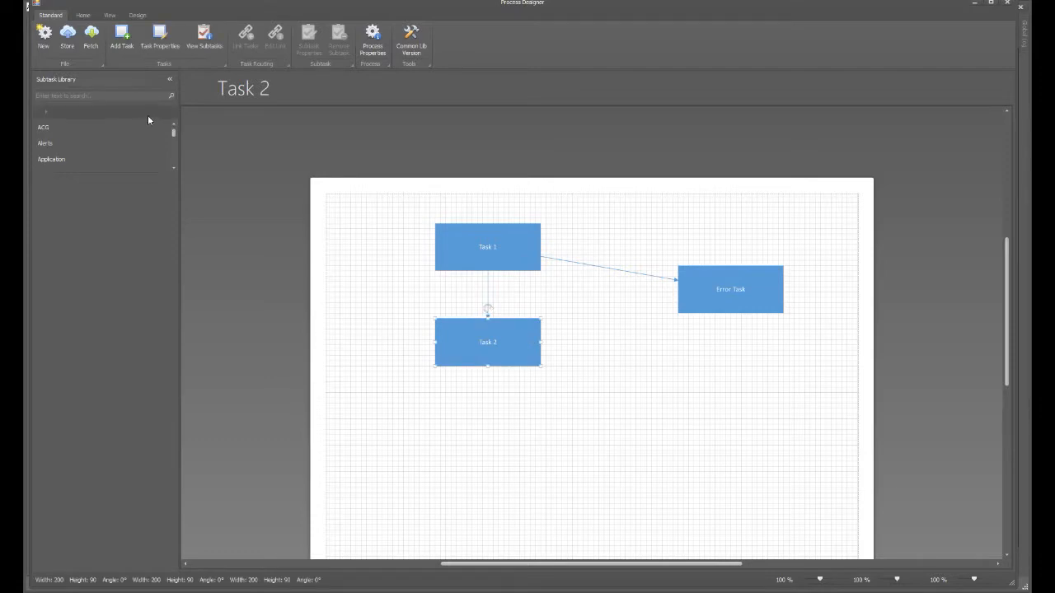
{"action": "left_click", "coordinate": [160, 37]}
{"action": "left_click", "coordinate": [555, 365]}
{"action": "left_click", "coordinate": [649, 414]}
Mark Error Task as an ending task in its properties
{"action": "left_click", "coordinate": [723, 307]}
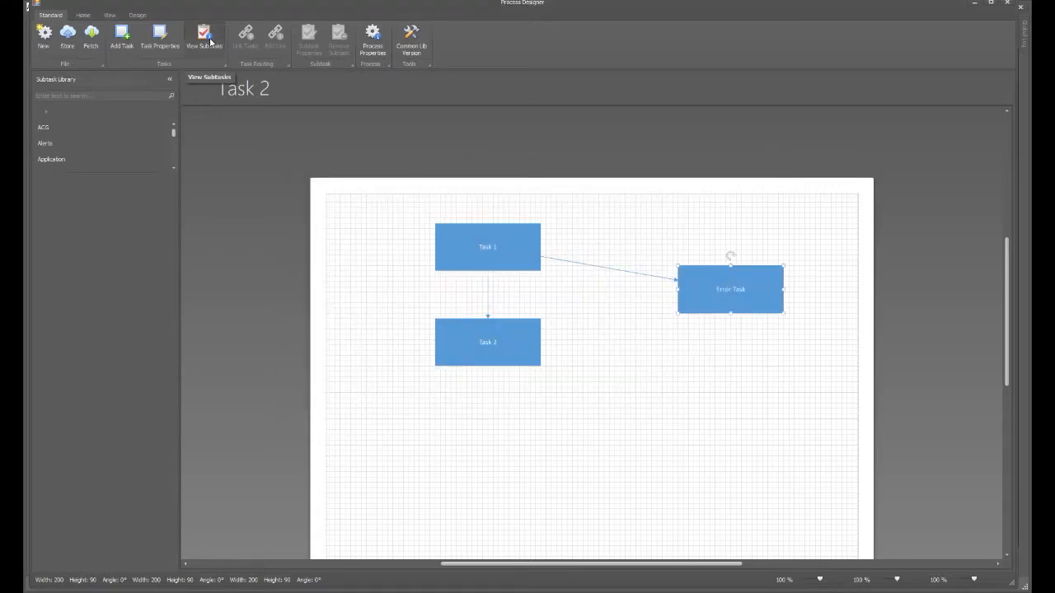
{"action": "left_click", "coordinate": [160, 37]}
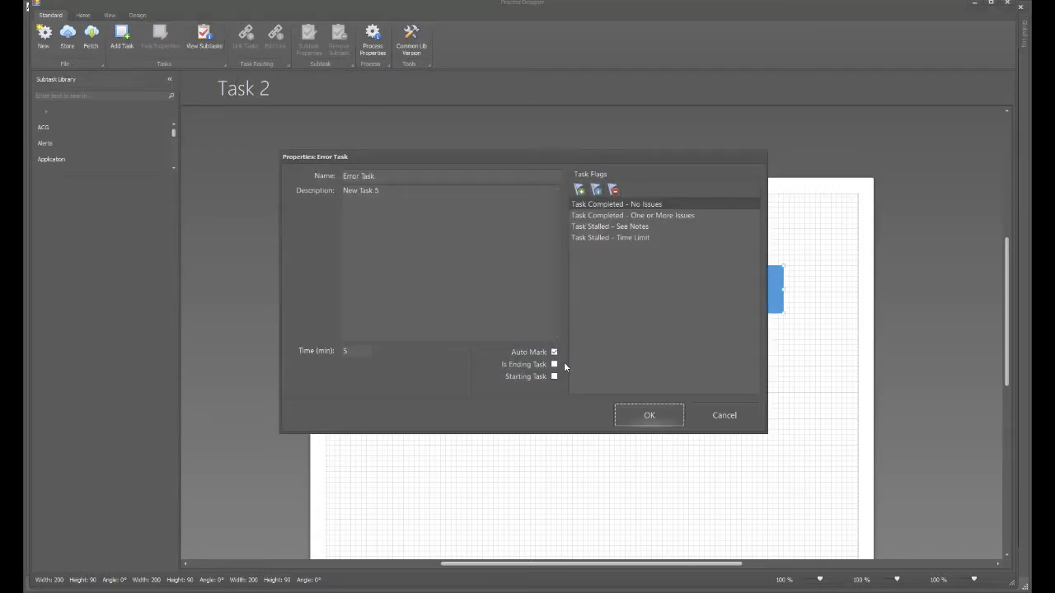
{"action": "left_click", "coordinate": [554, 364]}
{"action": "left_click", "coordinate": [641, 415]}
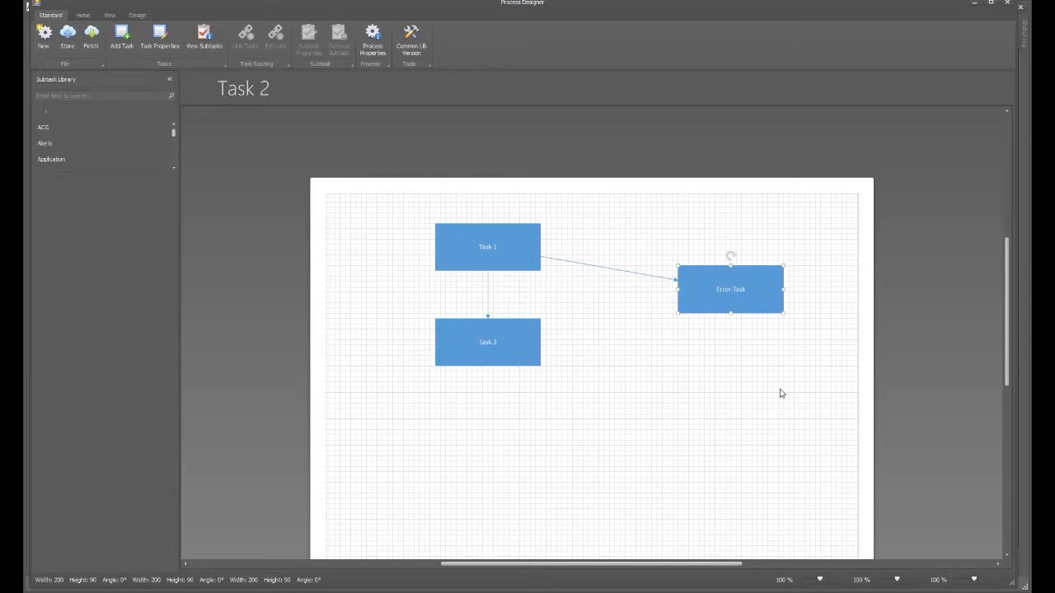
{"action": "left_click", "coordinate": [722, 306]}
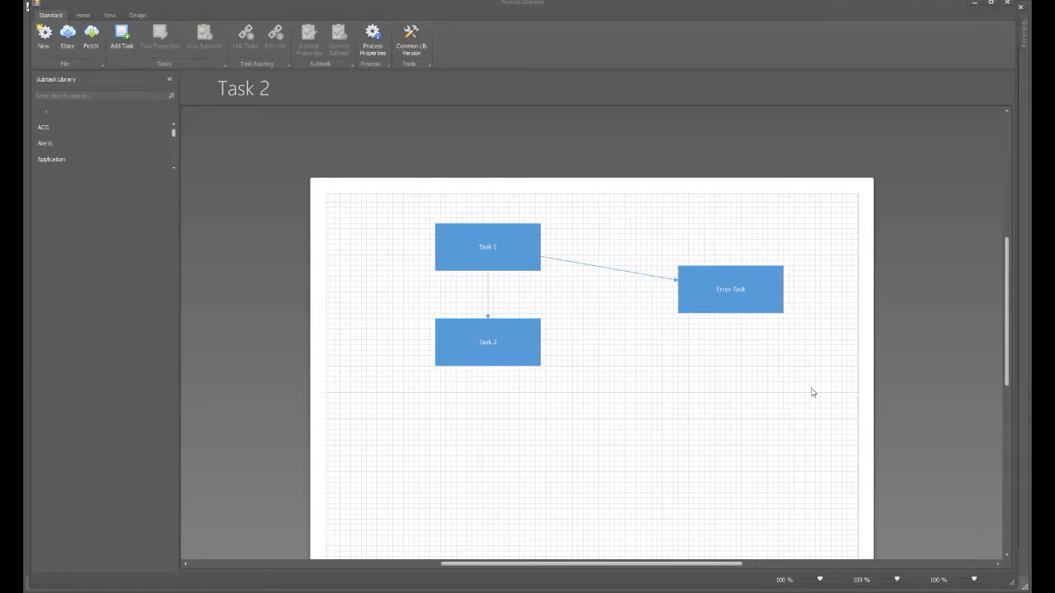
View Task 1's subtasks and return to the process diagram
{"action": "left_click", "coordinate": [506, 262]}
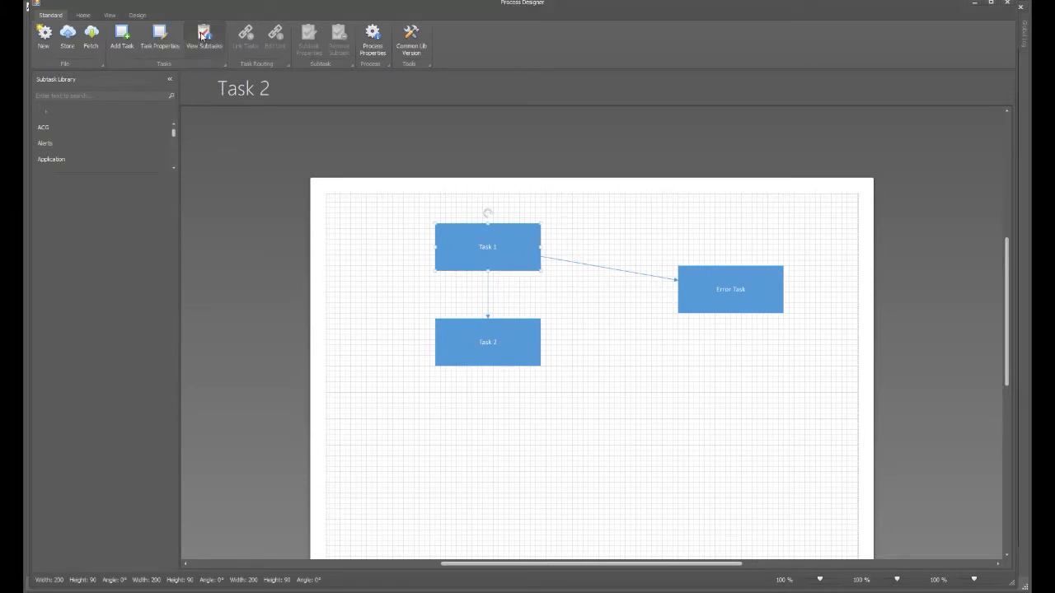
{"action": "double_click", "coordinate": [463, 243]}
{"action": "left_click", "coordinate": [463, 243]}
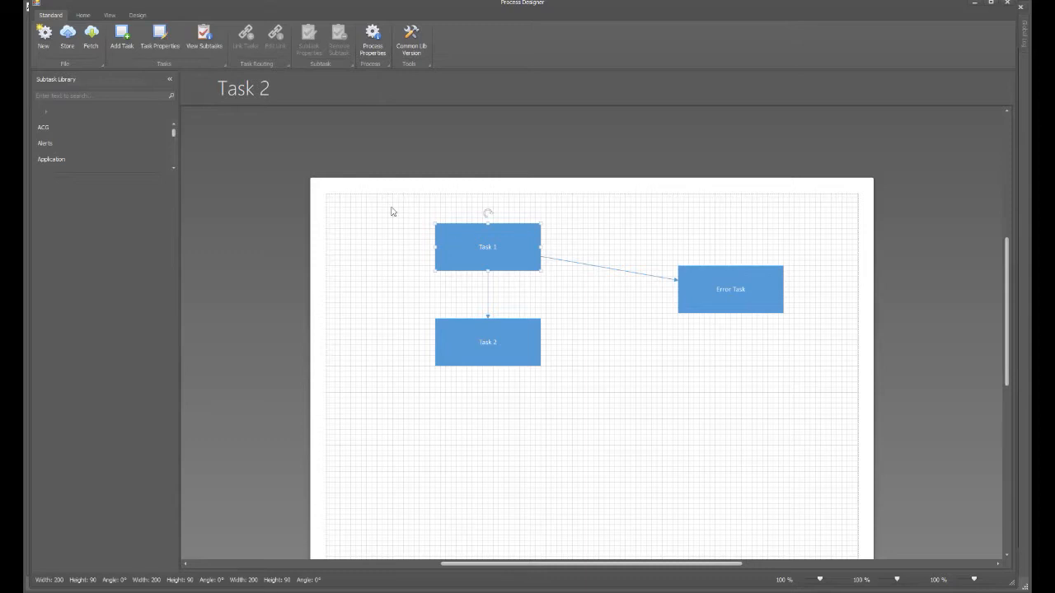
{"action": "left_click", "coordinate": [208, 35]}
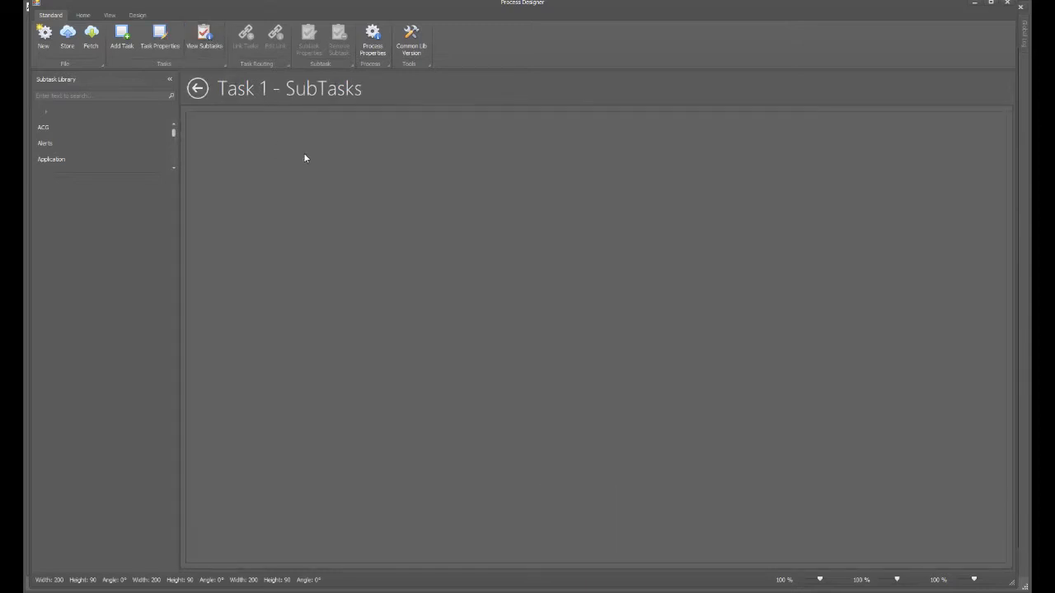
{"action": "left_click", "coordinate": [198, 89]}
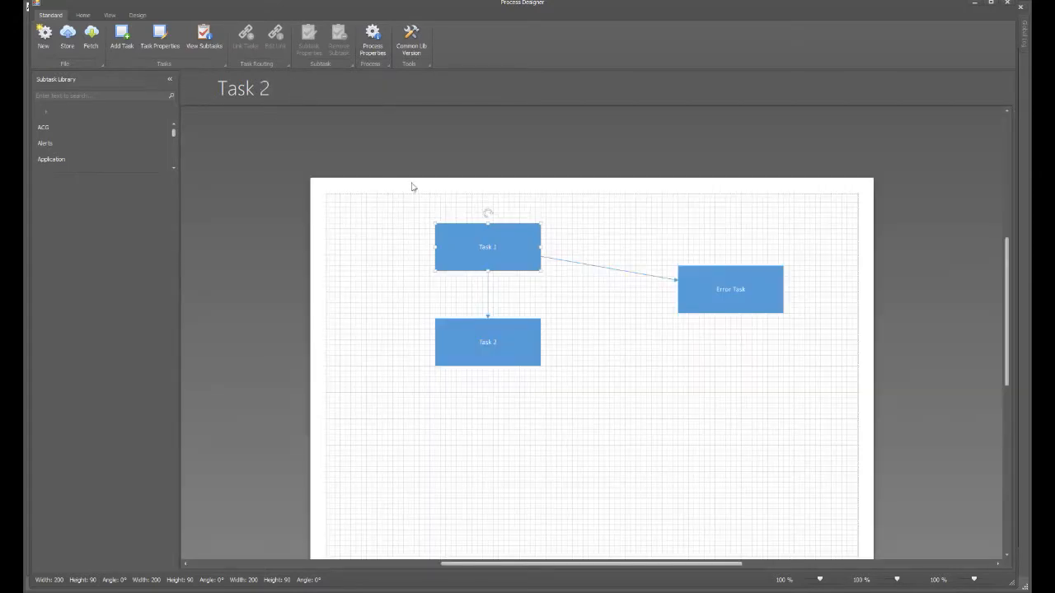
{"action": "left_click", "coordinate": [416, 204]}
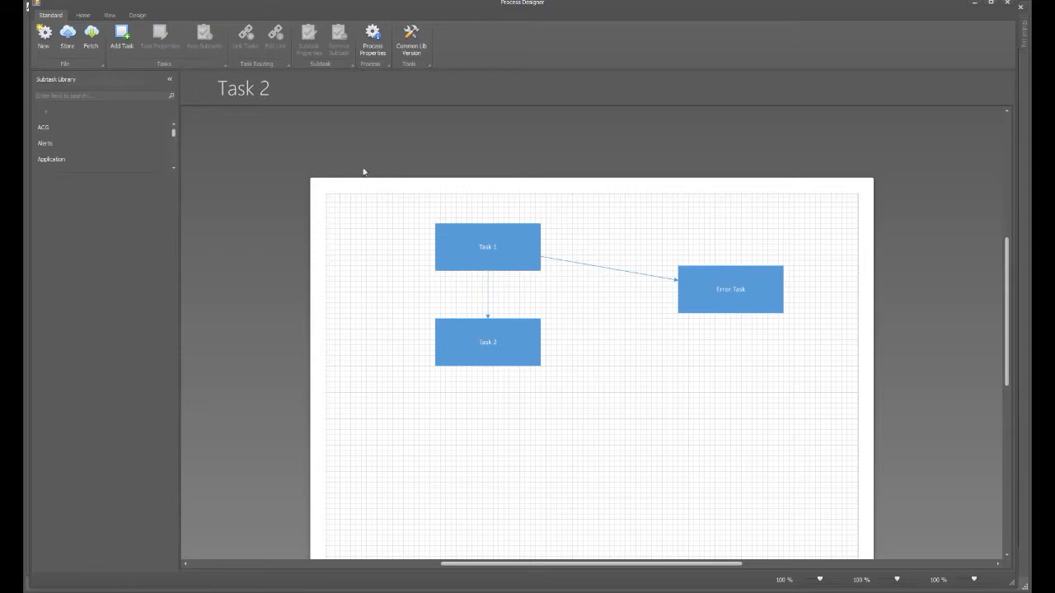
Rename the process as "Test Process" in the process properties
{"action": "left_click", "coordinate": [372, 39]}
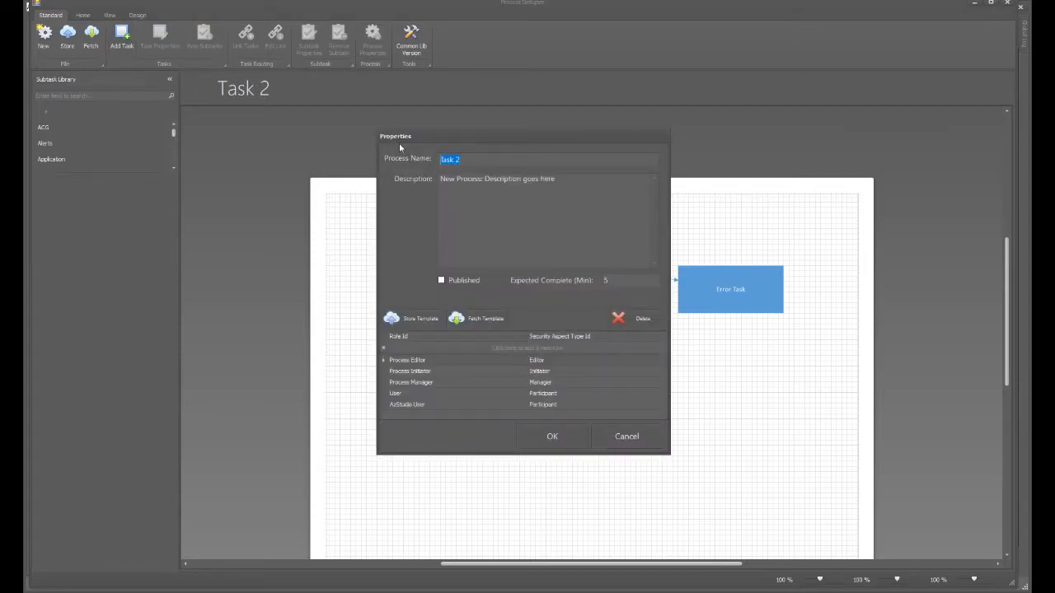
{"action": "key", "text": "BackSpace"}
{"action": "type", "text": "p"}
{"action": "key", "text": "BackSpace"}
{"action": "type", "text": "Test Process"}
{"action": "left_click", "coordinate": [567, 443]}
Open the subtasks of Task 1
{"action": "left_click", "coordinate": [509, 235]}
{"action": "left_click", "coordinate": [202, 37]}
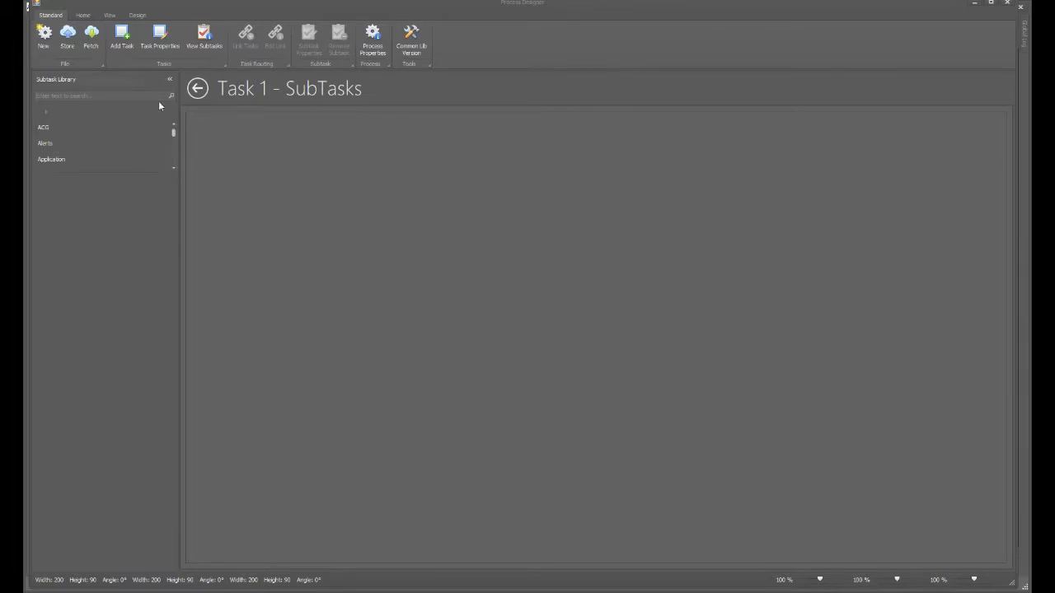
Add the Alerts and Alert Responses Viewer subtasks from the library's Alerts category to Task 1
{"action": "left_click", "coordinate": [123, 126]}
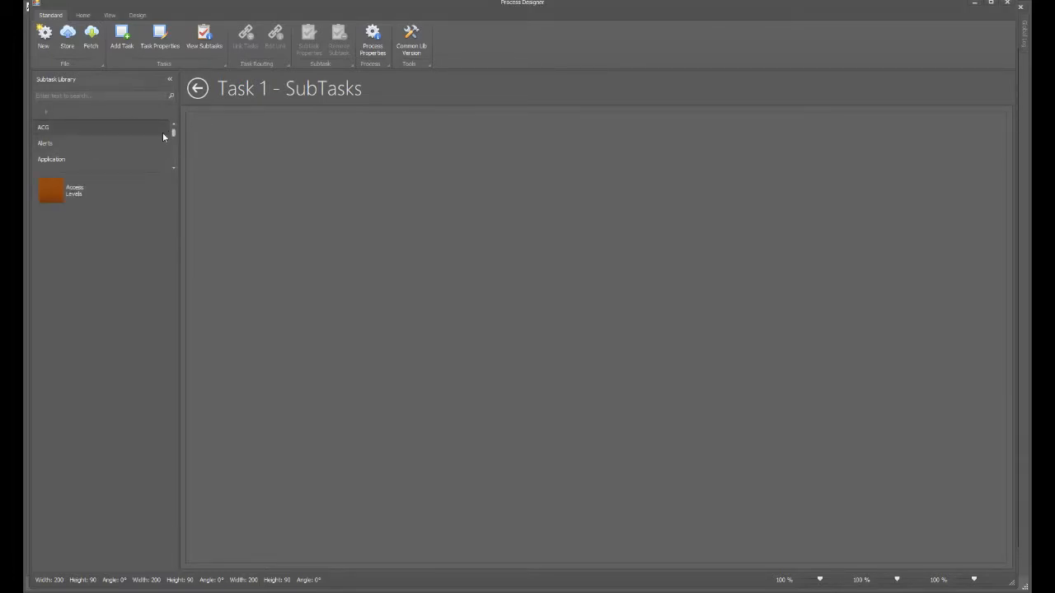
{"action": "left_click", "coordinate": [135, 142]}
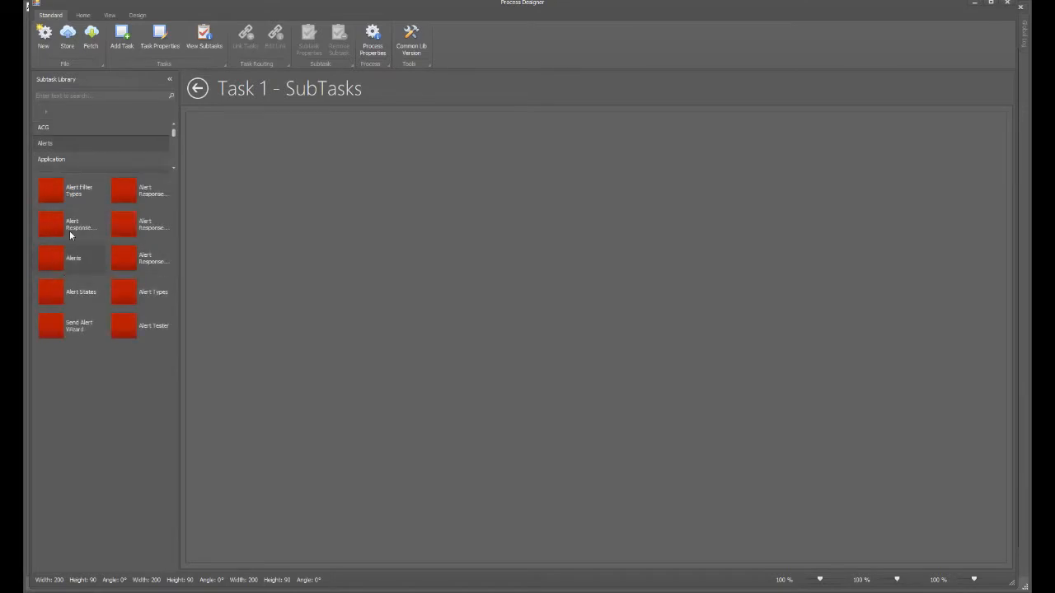
{"action": "left_click_drag", "start_coordinate": [60, 264], "coordinate": [274, 216]}
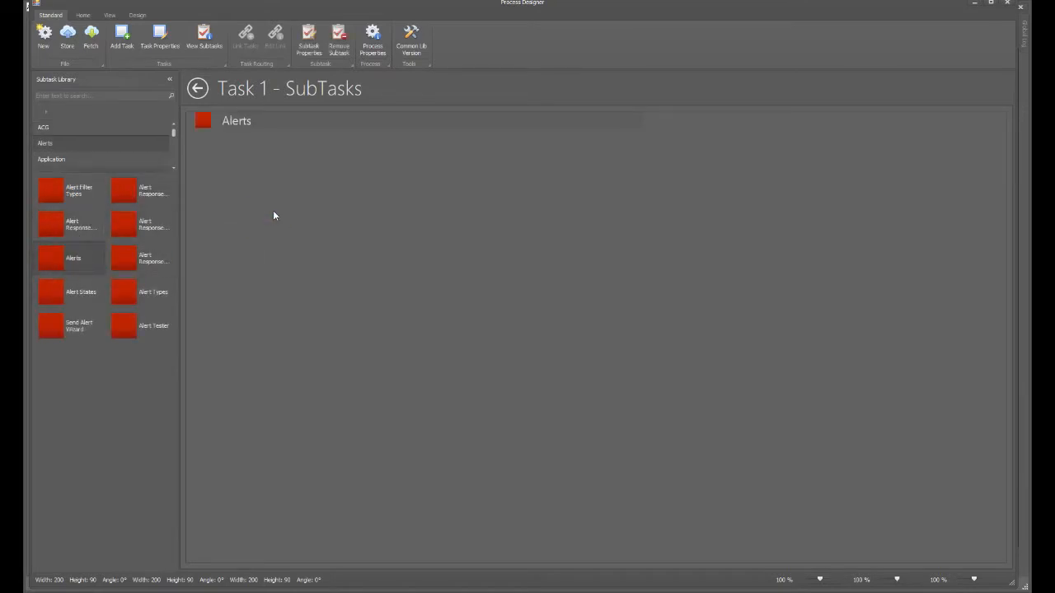
{"action": "left_click_drag", "start_coordinate": [132, 200], "coordinate": [277, 203]}
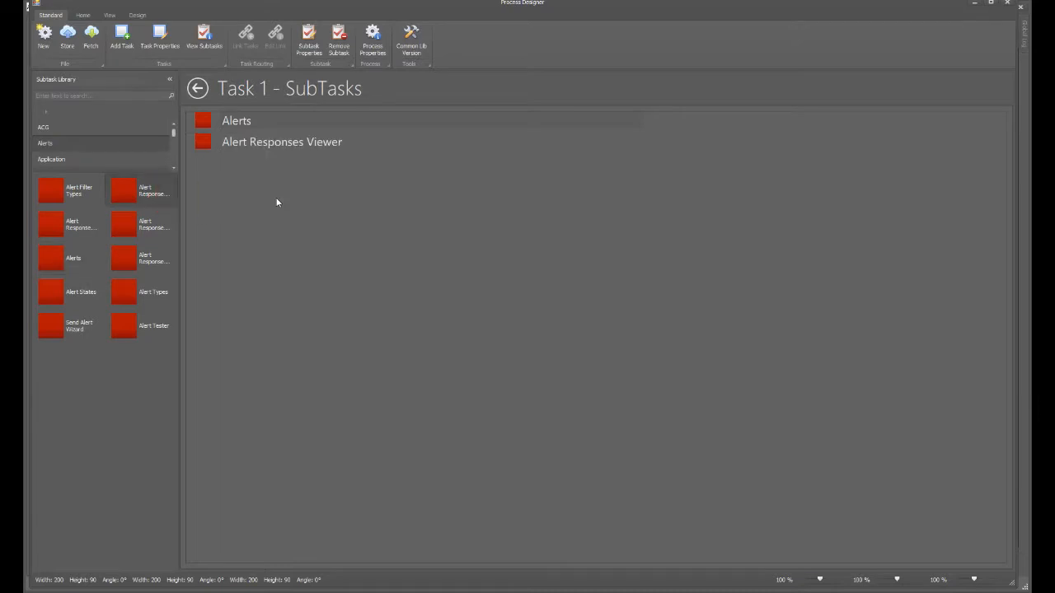
Remove the Alerts and Alert Responses Viewer subtasks from Task 1, confirming each deletion
{"action": "left_click", "coordinate": [206, 122]}
{"action": "left_click", "coordinate": [339, 37]}
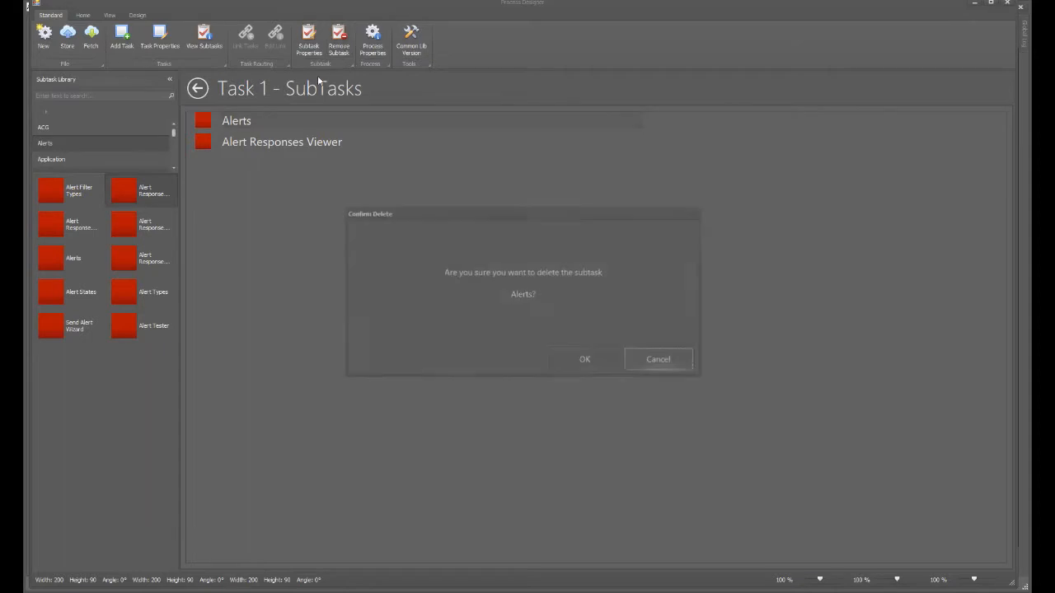
{"action": "left_click", "coordinate": [585, 360]}
{"action": "left_click", "coordinate": [258, 122]}
{"action": "left_click", "coordinate": [339, 37]}
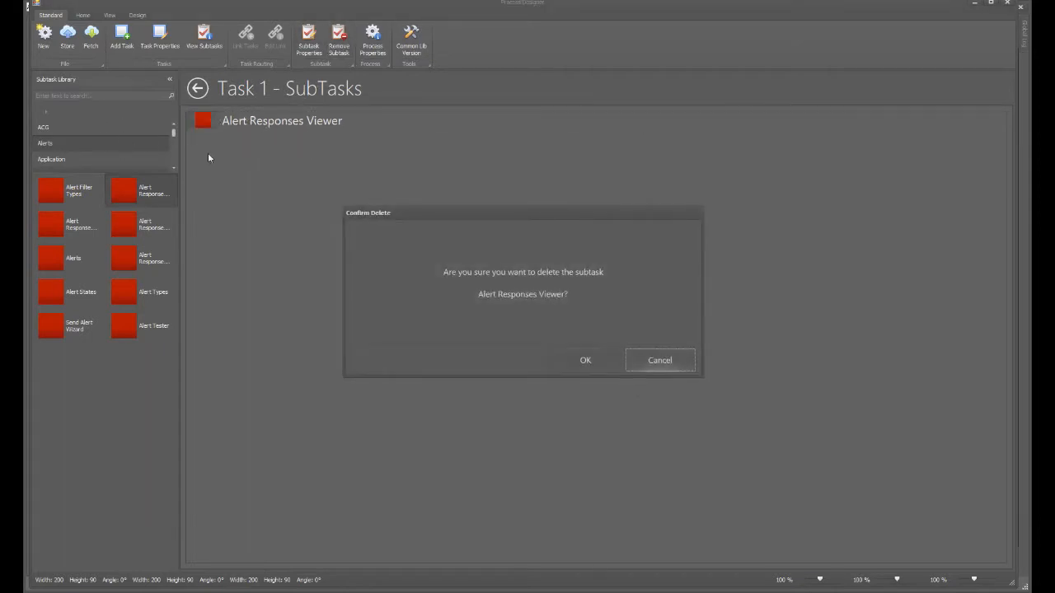
{"action": "left_click", "coordinate": [565, 361]}
Search the subtask library for "String" and add User String Types and User Strings to Task 1
{"action": "left_click", "coordinate": [78, 96]}
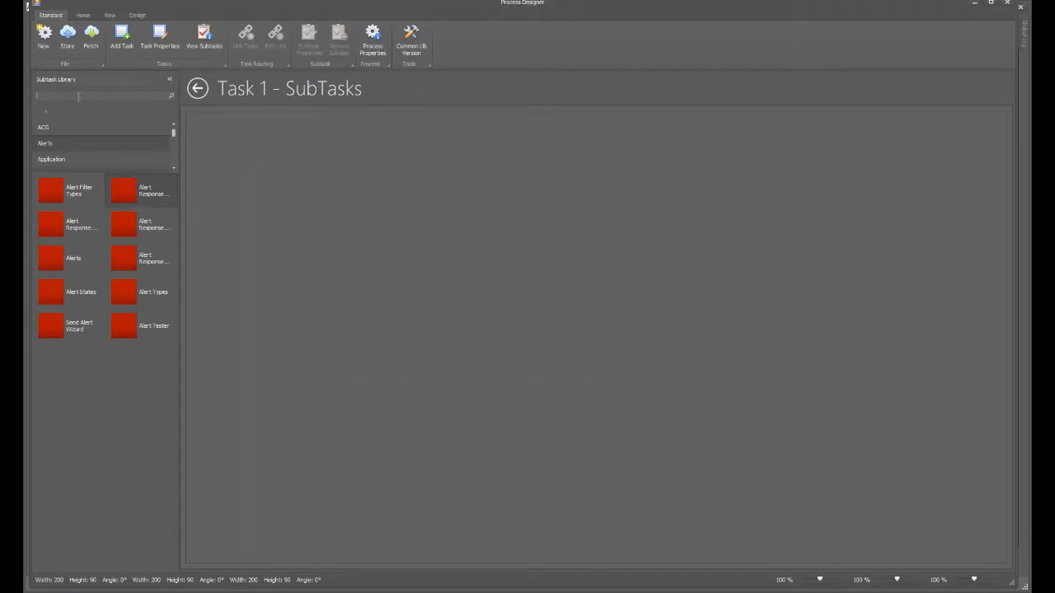
{"action": "type", "text": "String"}
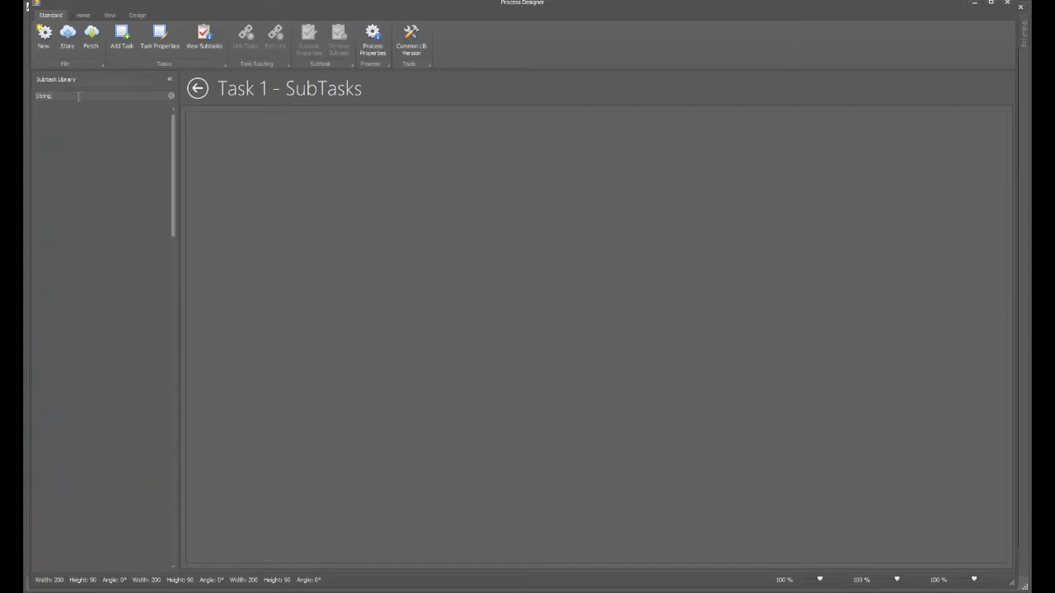
{"action": "left_click_drag", "start_coordinate": [50, 172], "coordinate": [271, 149]}
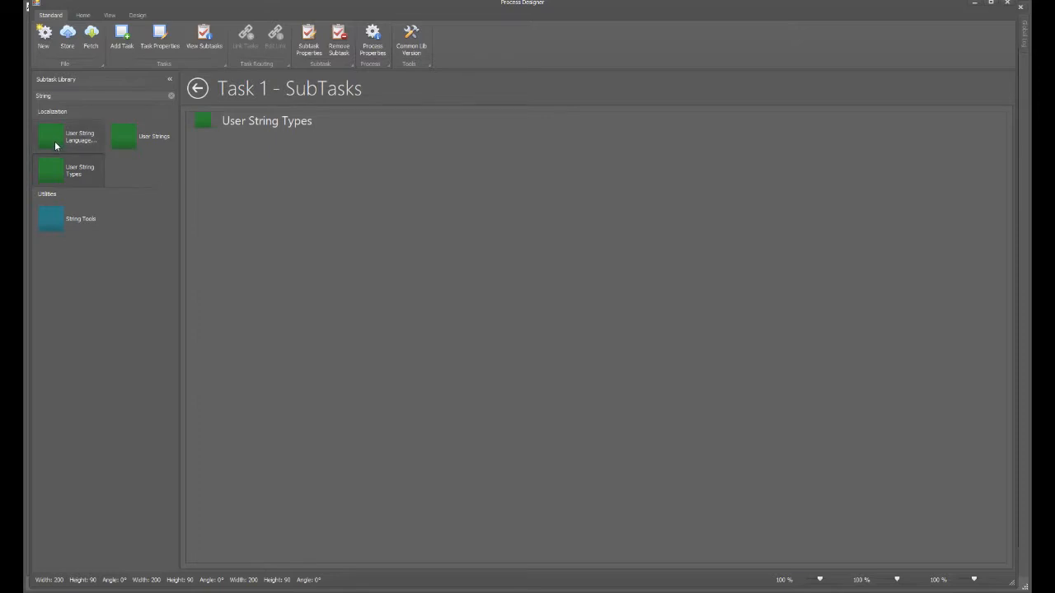
{"action": "left_click_drag", "start_coordinate": [132, 141], "coordinate": [259, 163]}
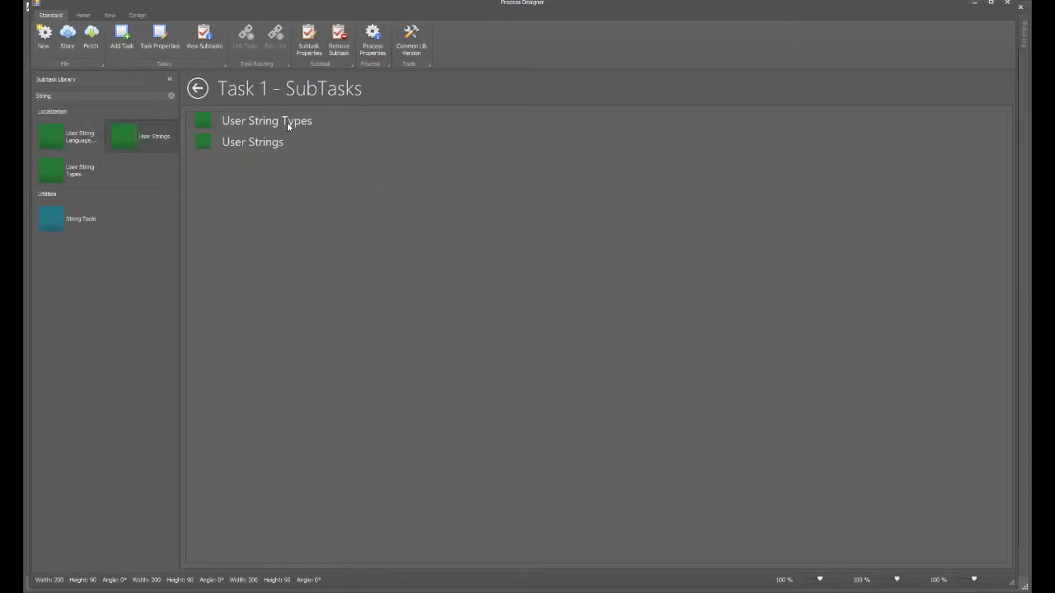
Remove the User Strings subtask from Task 1 and confirm the deletion
{"action": "left_click", "coordinate": [233, 142]}
{"action": "left_click", "coordinate": [192, 143]}
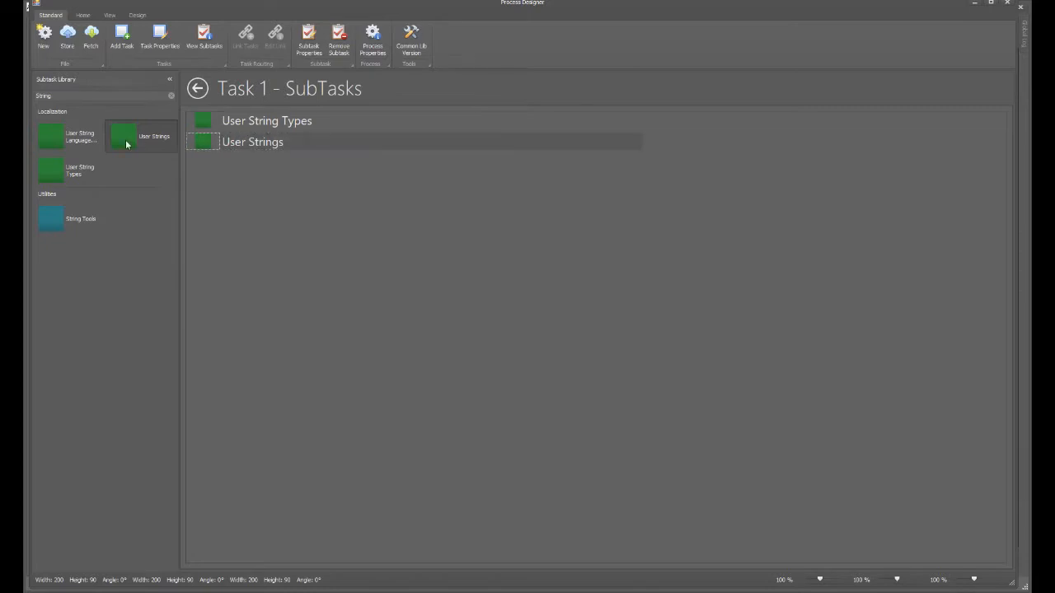
{"action": "left_click", "coordinate": [339, 40]}
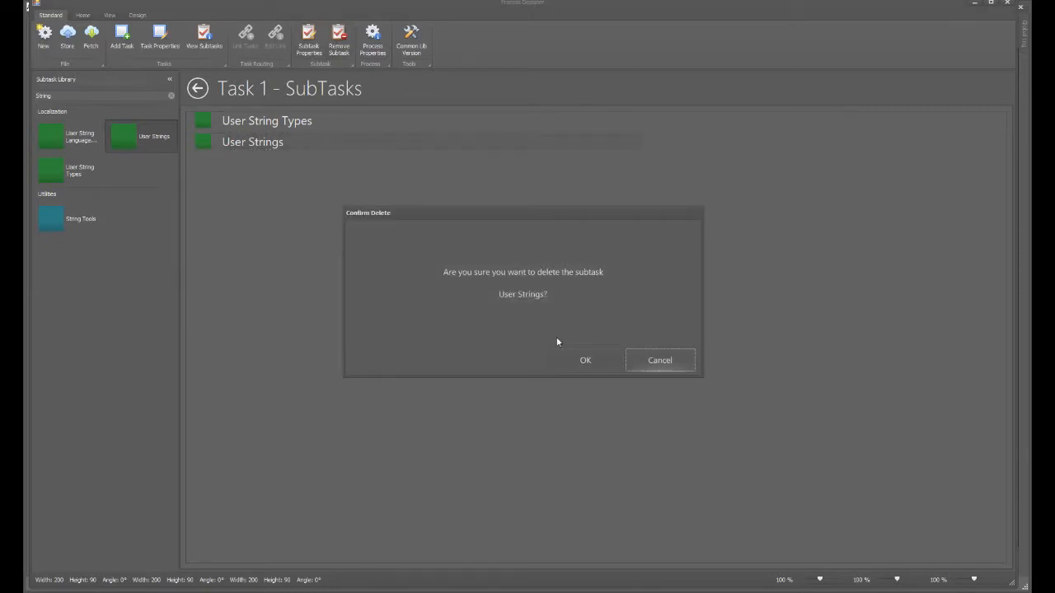
{"action": "left_click", "coordinate": [574, 360]}
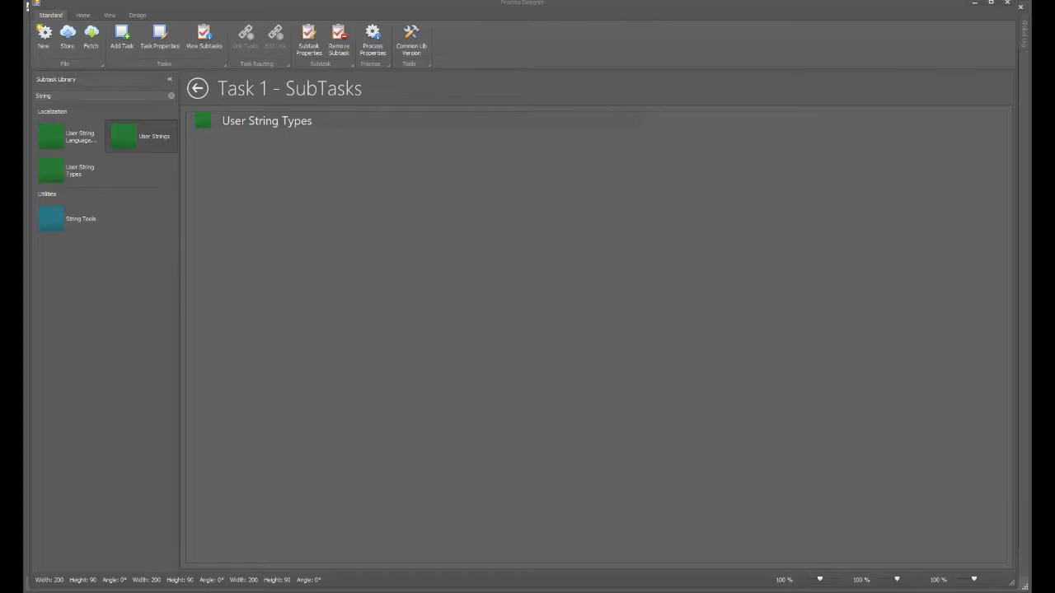
Open the properties of Task 1's User String Types subtask and rename it "Create a User String Type"
{"action": "left_click", "coordinate": [298, 121]}
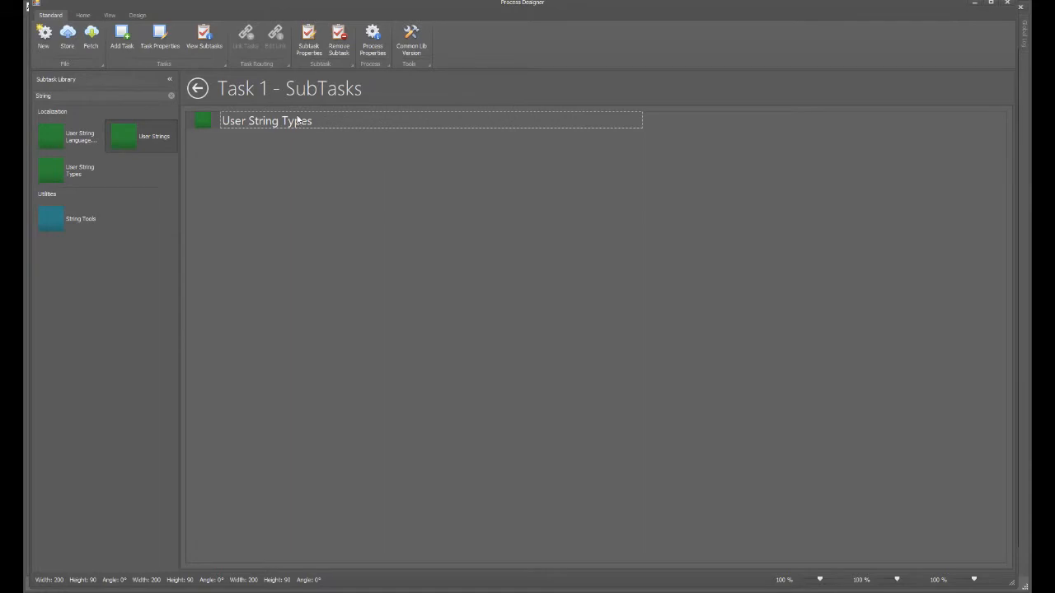
{"action": "left_click", "coordinate": [307, 48]}
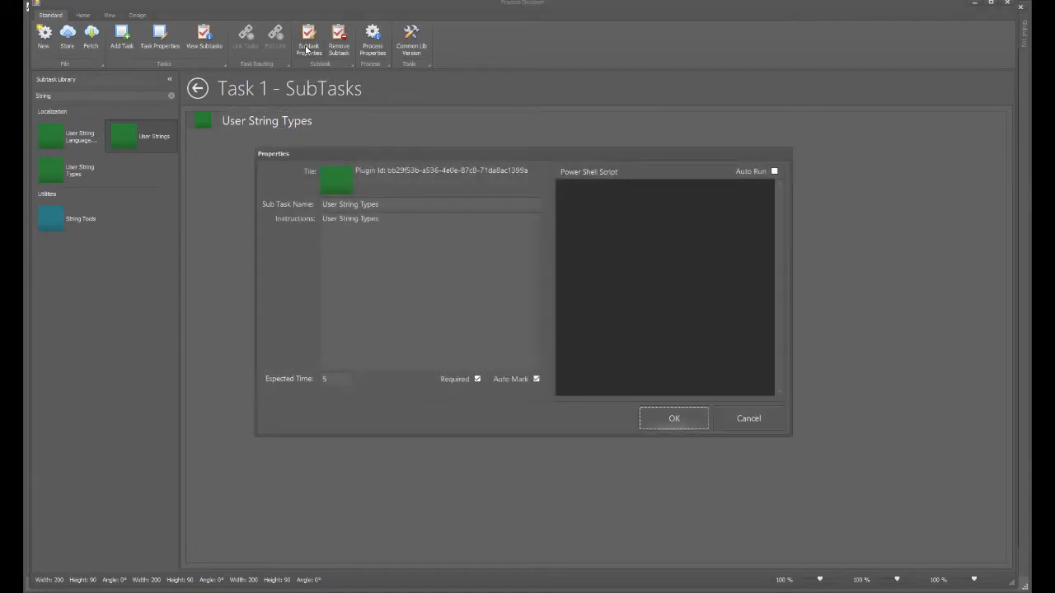
{"action": "left_click_drag", "start_coordinate": [367, 176], "coordinate": [579, 165]}
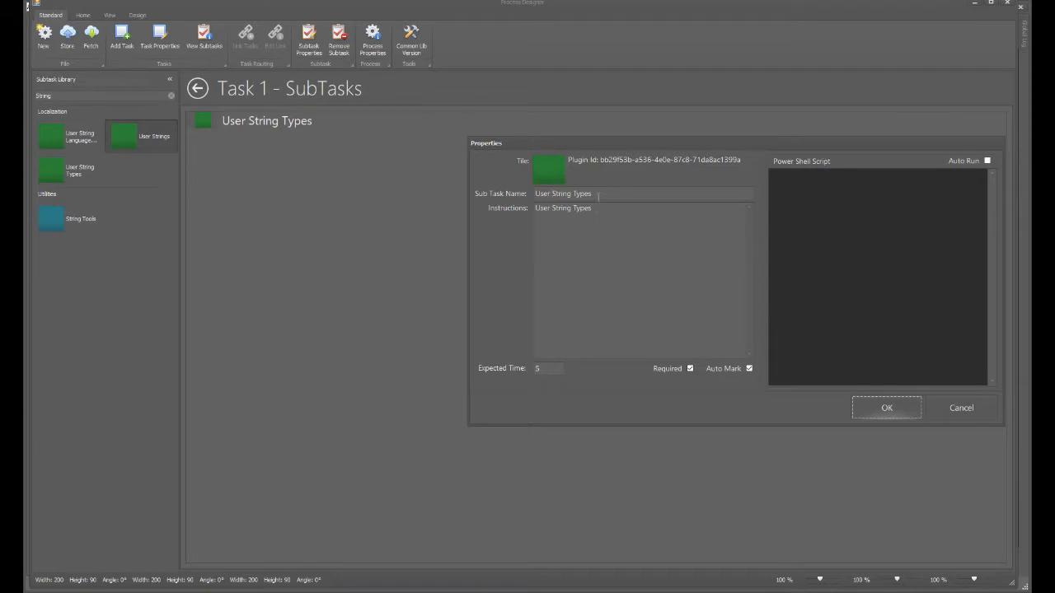
{"action": "left_click_drag", "start_coordinate": [599, 193], "coordinate": [511, 193]}
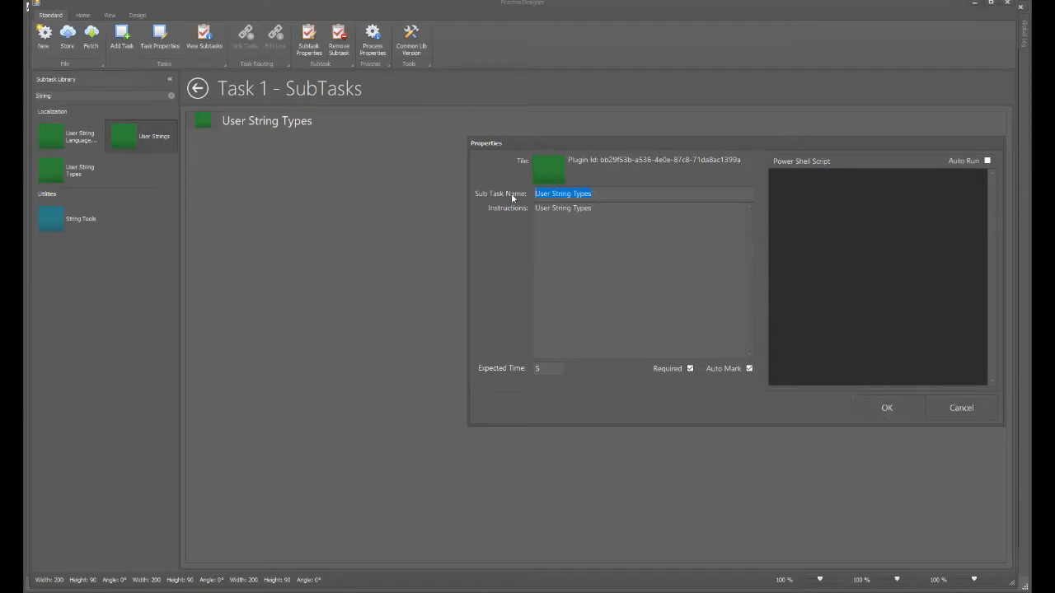
{"action": "type", "text": "Z"}
{"action": "key", "text": "BackSpace"}
{"action": "type", "text": "Create a"}
{"action": "type", "text": " User"}
{"action": "type", "text": " String Type"}
Set the subtask's instructions to "I want you to create a new user string type in the CONFIG database." and accept the properties
{"action": "type", "text": "I want yo"}
{"action": "type", "text": "u to creat"}
{"action": "type", "text": "e a new user s"}
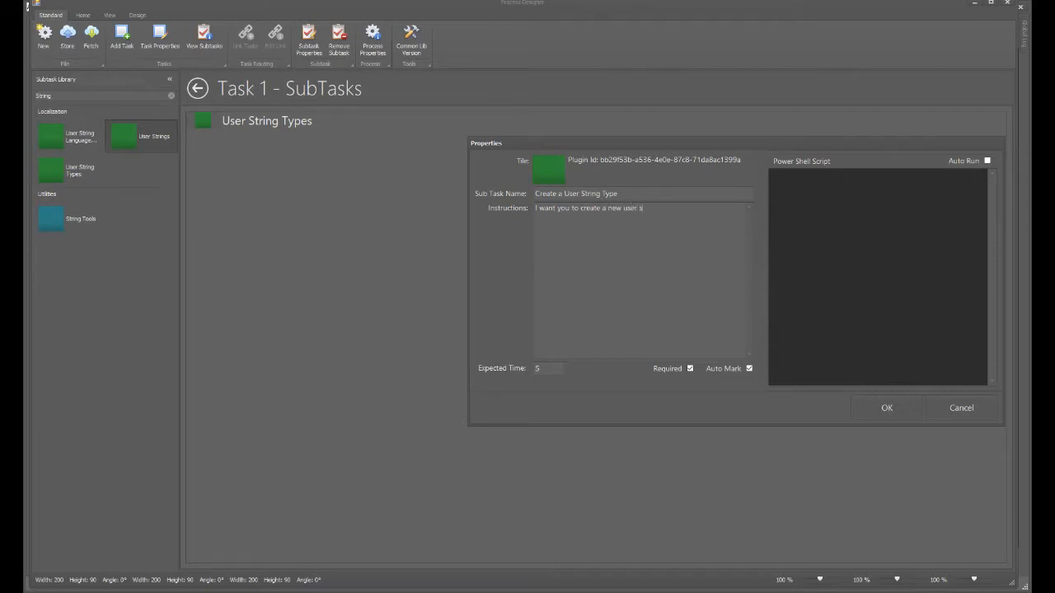
{"action": "type", "text": "tring type in the CONFIG database."}
{"action": "left_click", "coordinate": [690, 369]}
{"action": "left_click_drag", "start_coordinate": [787, 138], "coordinate": [668, 152]}
{"action": "left_click", "coordinate": [728, 309]}
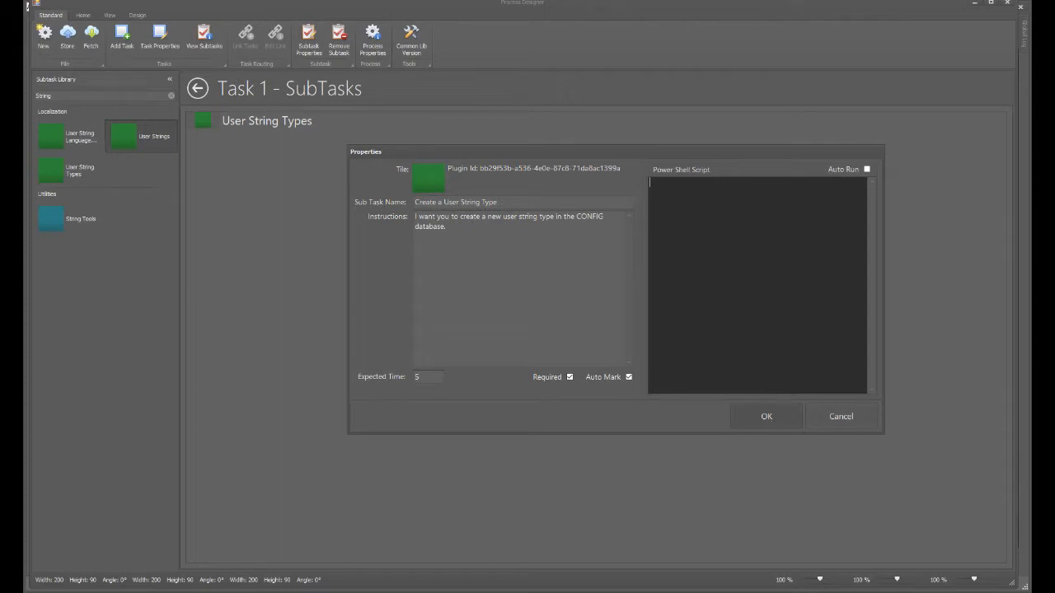
{"action": "key", "text": "alt+Tab"}
{"action": "left_click", "coordinate": [764, 416]}
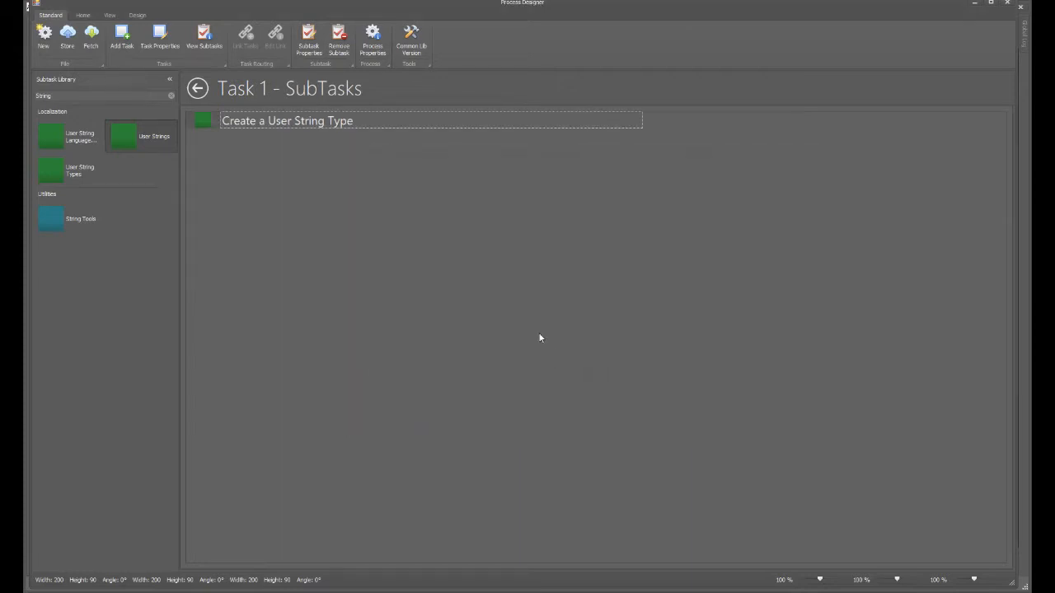
Return to the process diagram, open the subtasks of Task 2 and add the User Strings subtask from the library
{"action": "left_click", "coordinate": [198, 89]}
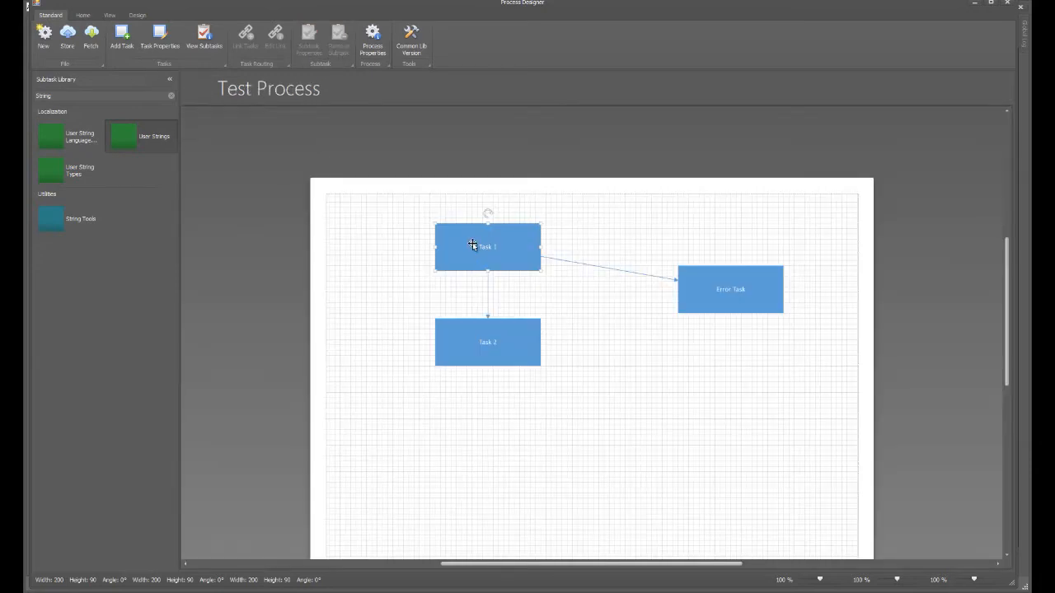
{"action": "left_click", "coordinate": [516, 329]}
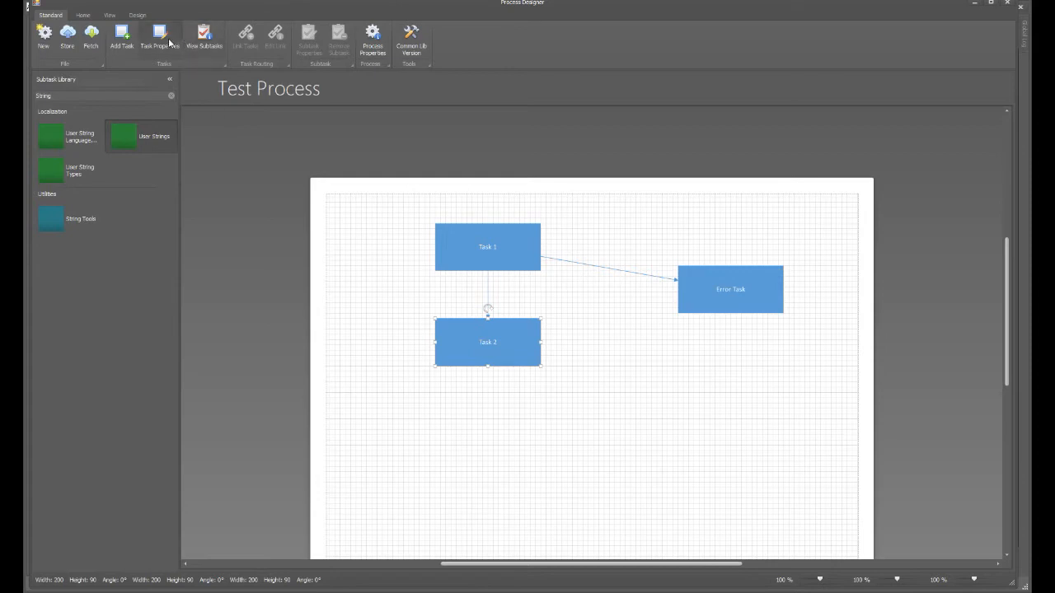
{"action": "left_click", "coordinate": [200, 38]}
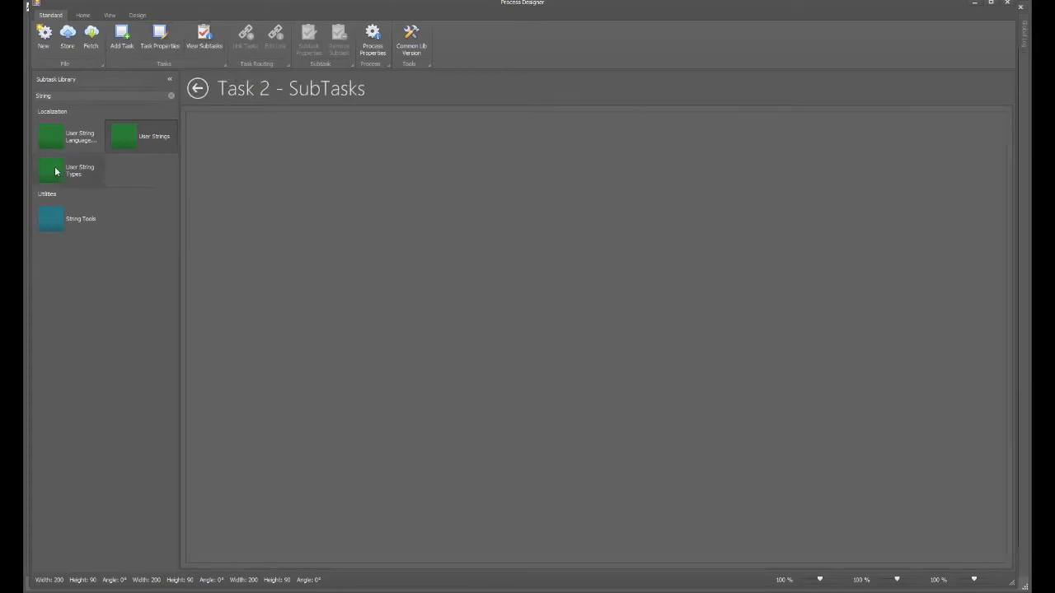
{"action": "left_click_drag", "start_coordinate": [128, 143], "coordinate": [280, 149]}
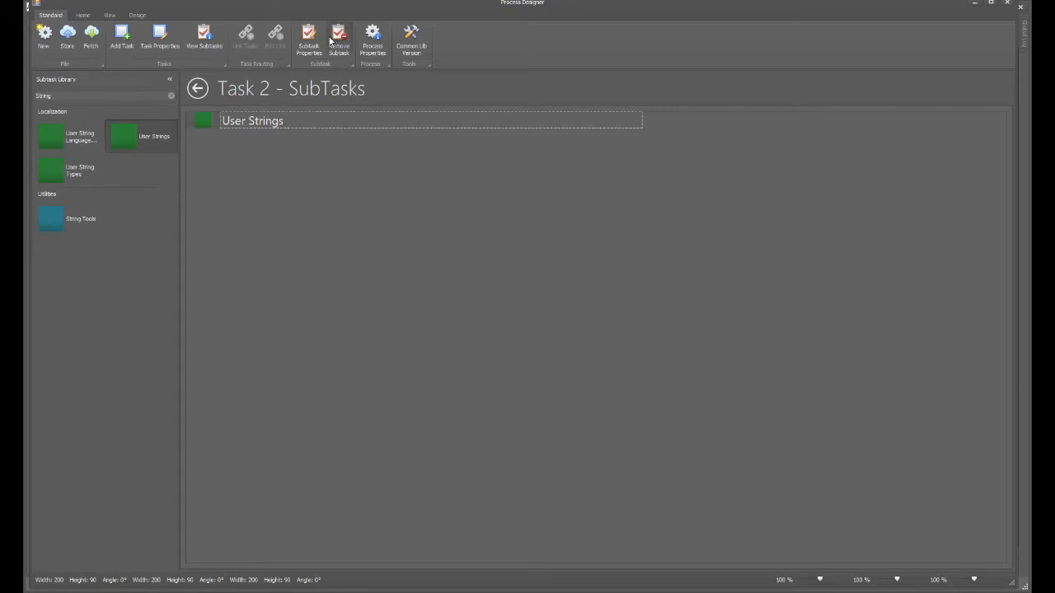
Rename Task 2's subtask "Create a User String" and enter the instructions "Create a user string based on type"
{"action": "left_click", "coordinate": [305, 45]}
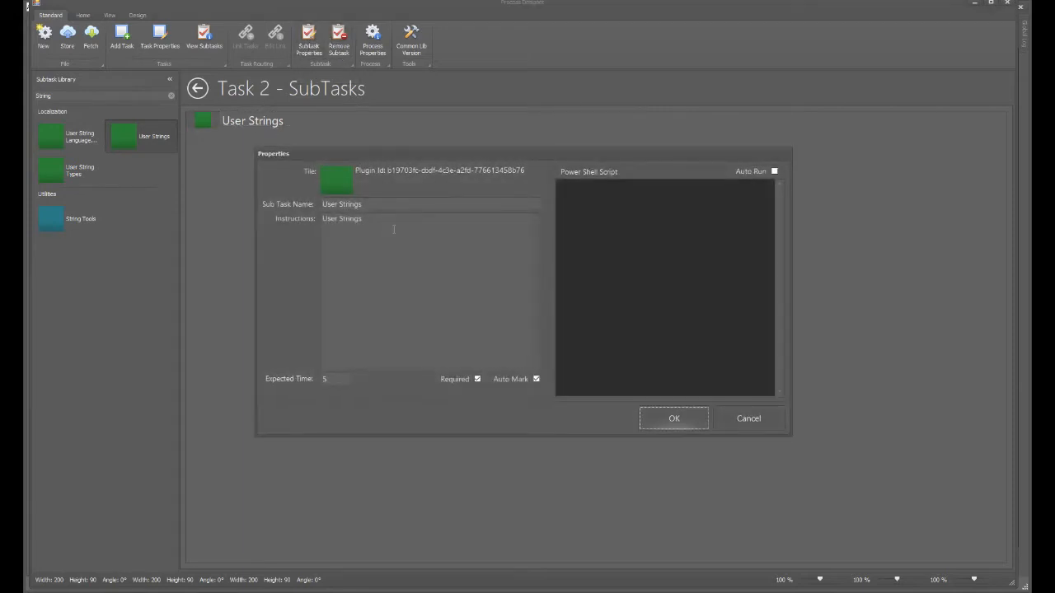
{"action": "left_click", "coordinate": [301, 207]}
{"action": "type", "text": "Creat"}
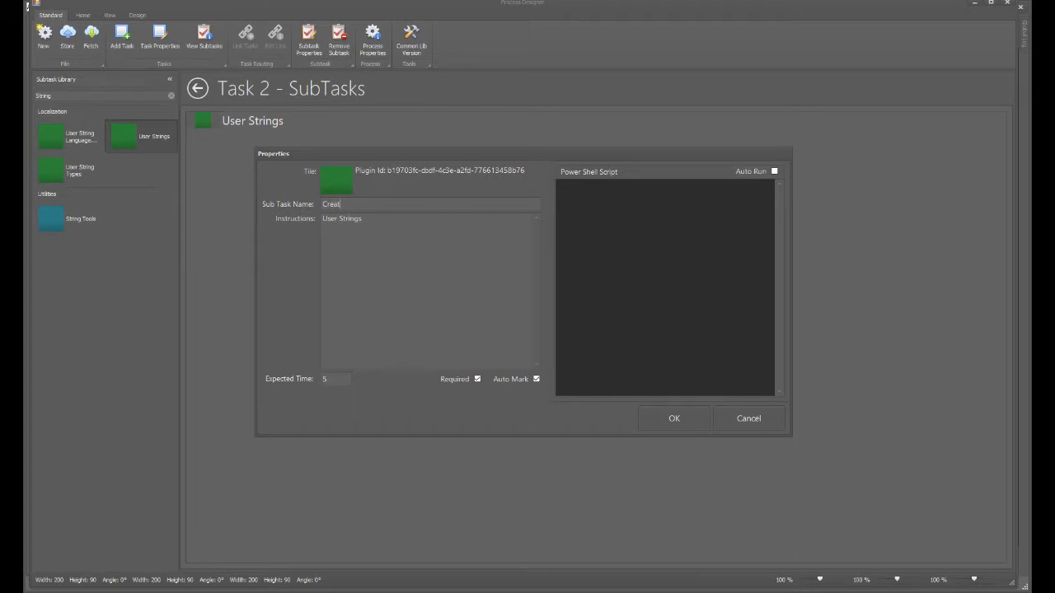
{"action": "type", "text": "e a user string based on type"}
{"action": "type", "text": "Create a user string based on type"}
{"action": "type", "text": "Create"}
{"action": "left_click", "coordinate": [660, 418]}
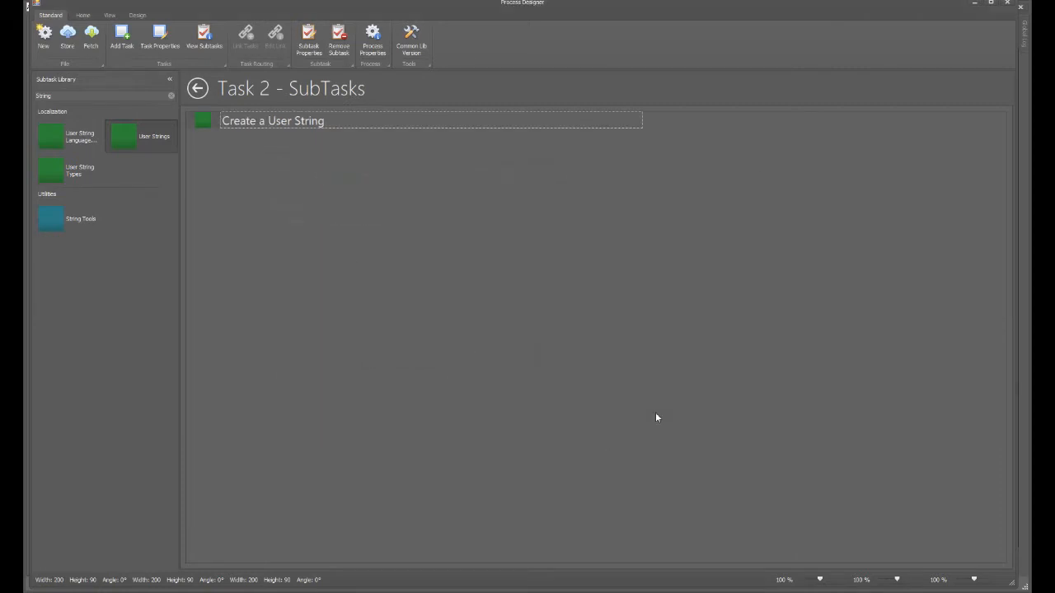
Return to the process diagram, open the subtasks of Error Task and clear the subtask library search
{"action": "left_click", "coordinate": [192, 90]}
{"action": "left_click", "coordinate": [497, 250]}
{"action": "left_click", "coordinate": [532, 334]}
{"action": "left_click", "coordinate": [522, 250]}
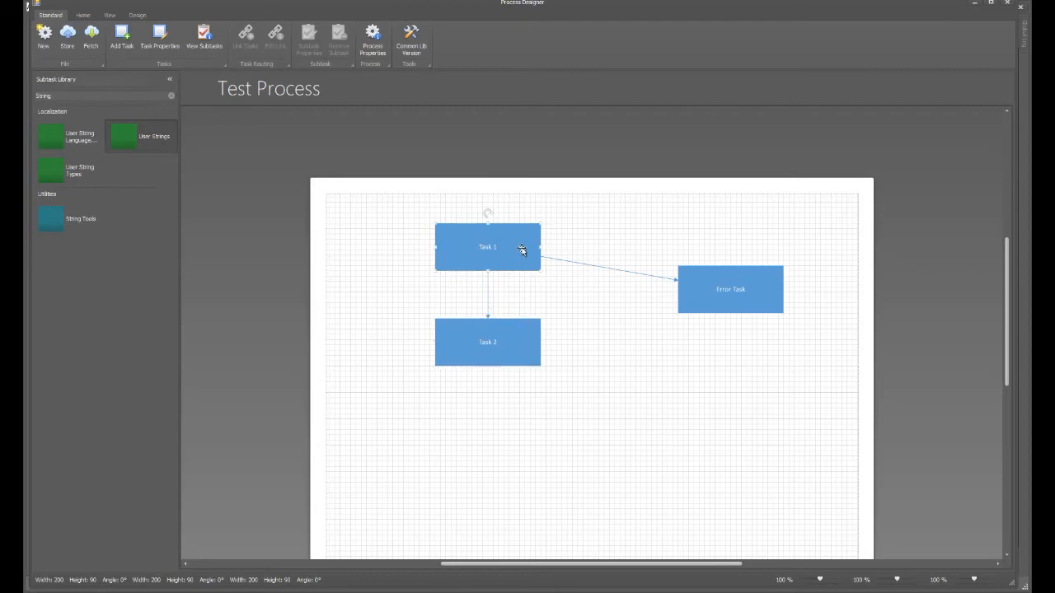
{"action": "left_click", "coordinate": [758, 304]}
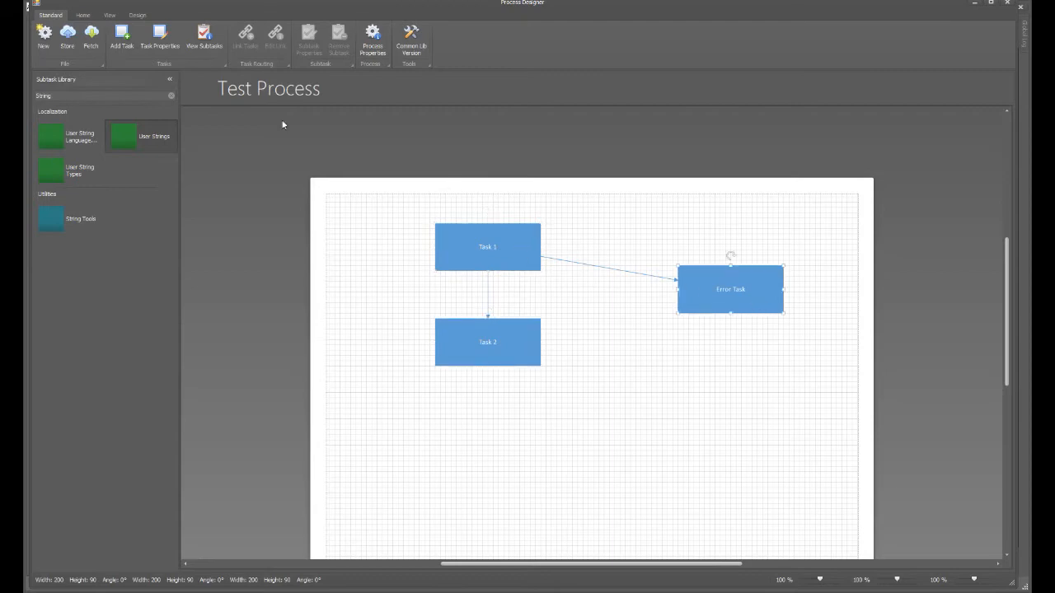
{"action": "left_click", "coordinate": [209, 43]}
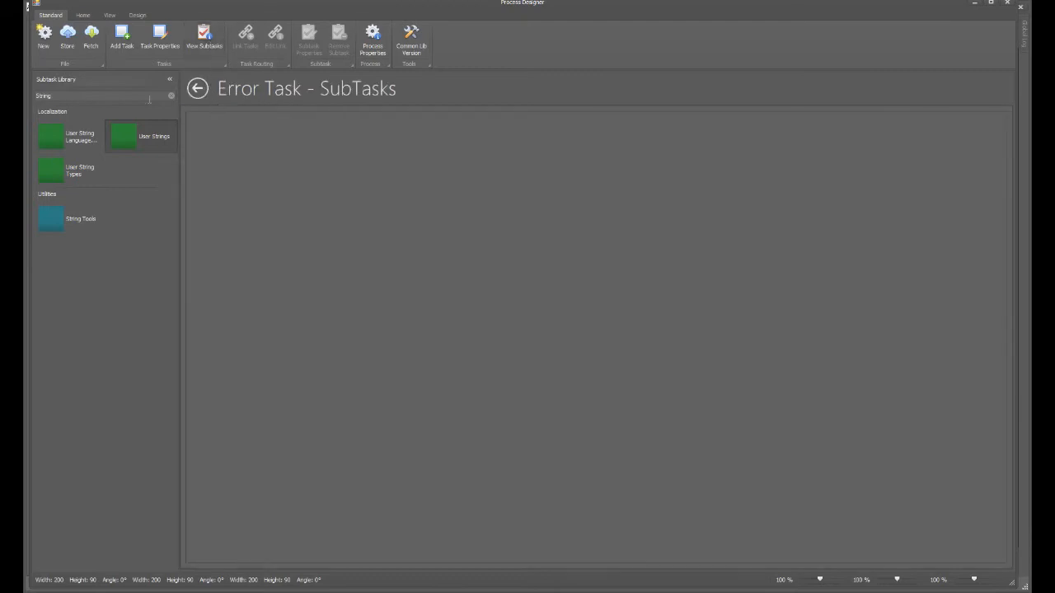
{"action": "key", "text": "BackSpace"}
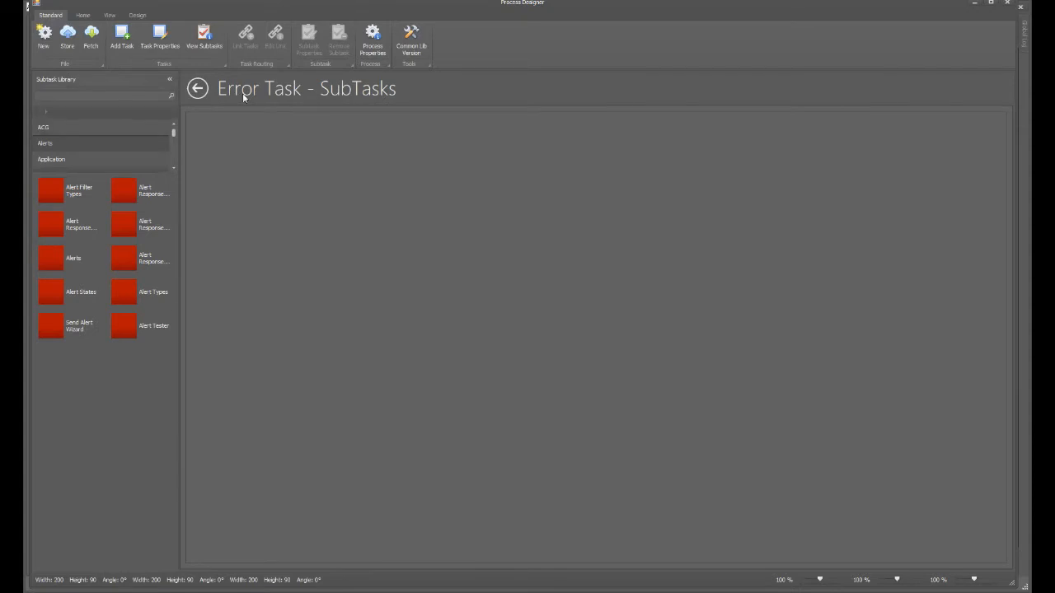
Give Error Task a description in its properties that begins "Report this error to a" and accept it
{"action": "left_click", "coordinate": [196, 89]}
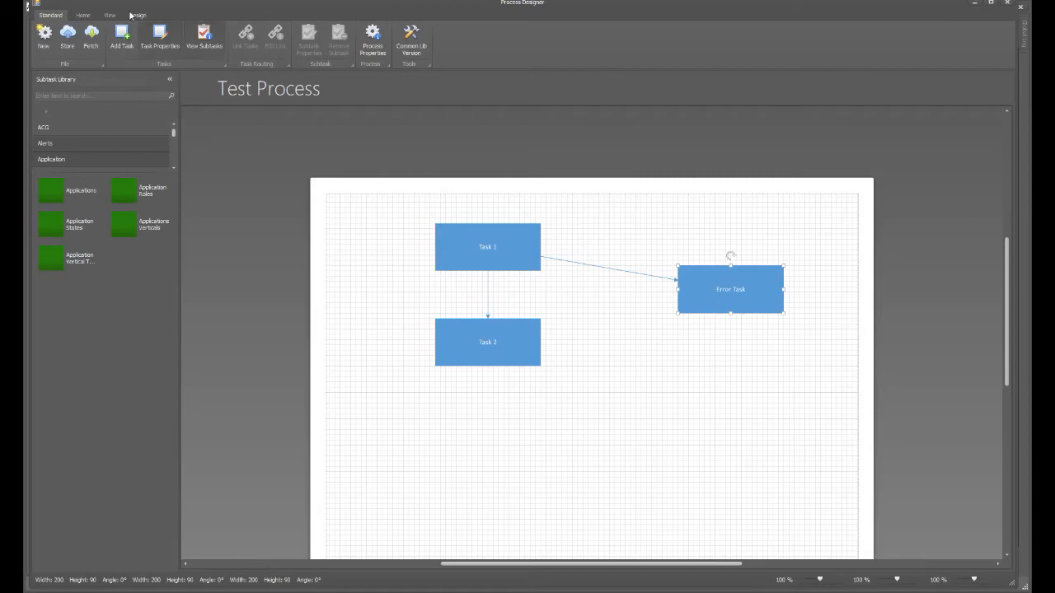
{"action": "left_click", "coordinate": [159, 35]}
{"action": "left_click", "coordinate": [343, 177]}
{"action": "type", "text": "Report this"}
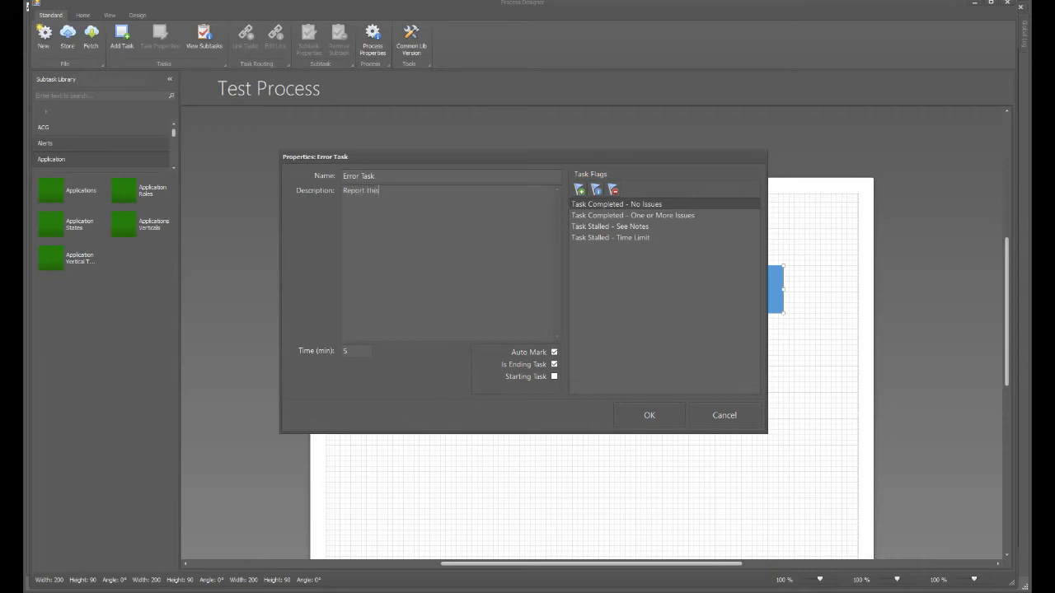
{"action": "type", "text": " error to a man"}
{"action": "left_click", "coordinate": [648, 416]}
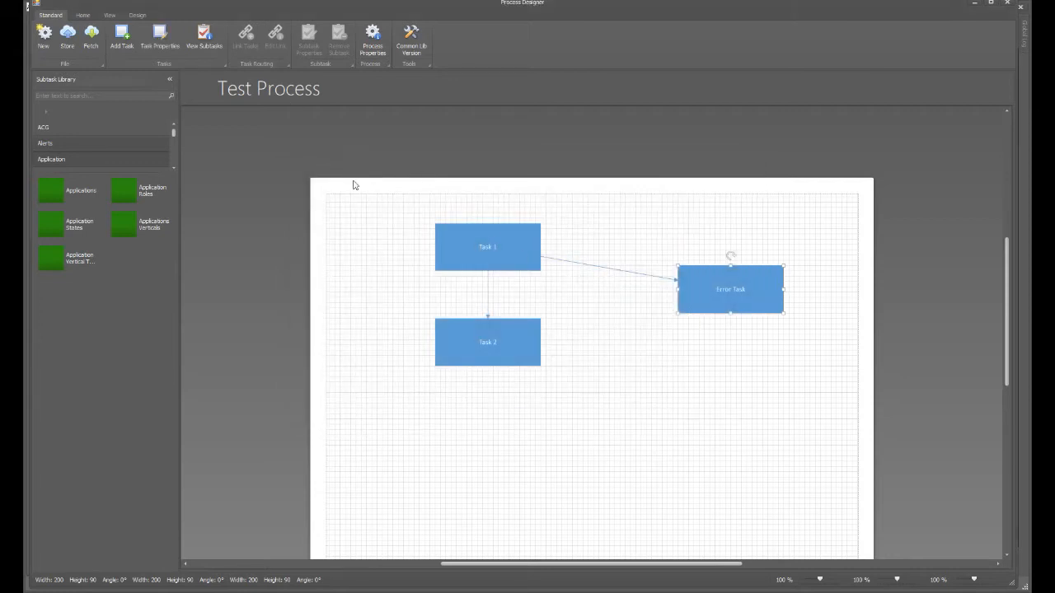
Store the Test Process template
{"action": "left_click", "coordinate": [68, 40]}
{"action": "left_click", "coordinate": [485, 257]}
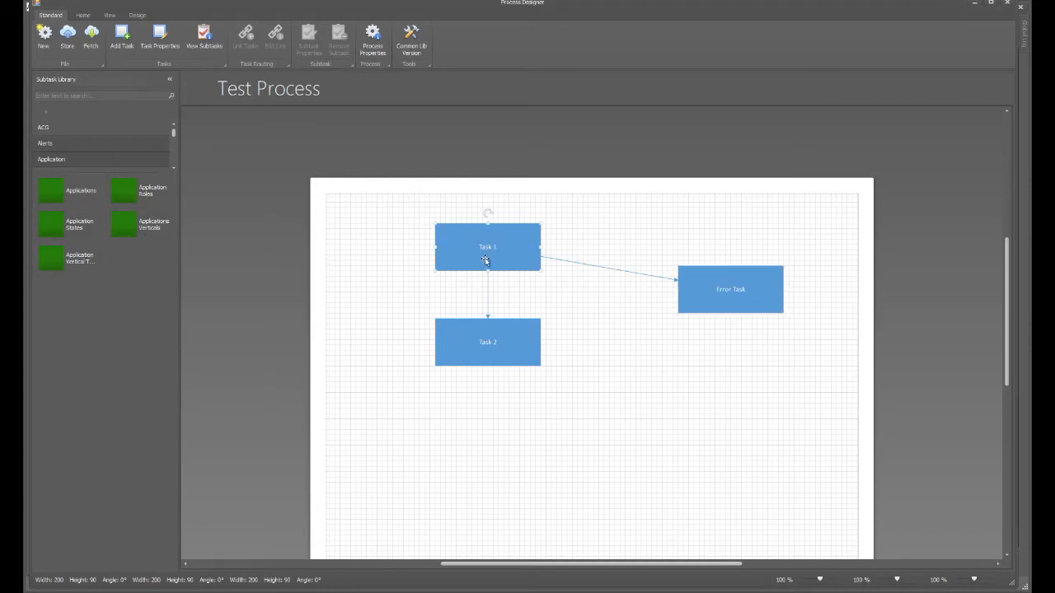
{"action": "left_click", "coordinate": [498, 354]}
{"action": "left_click", "coordinate": [521, 237]}
{"action": "left_click", "coordinate": [632, 219]}
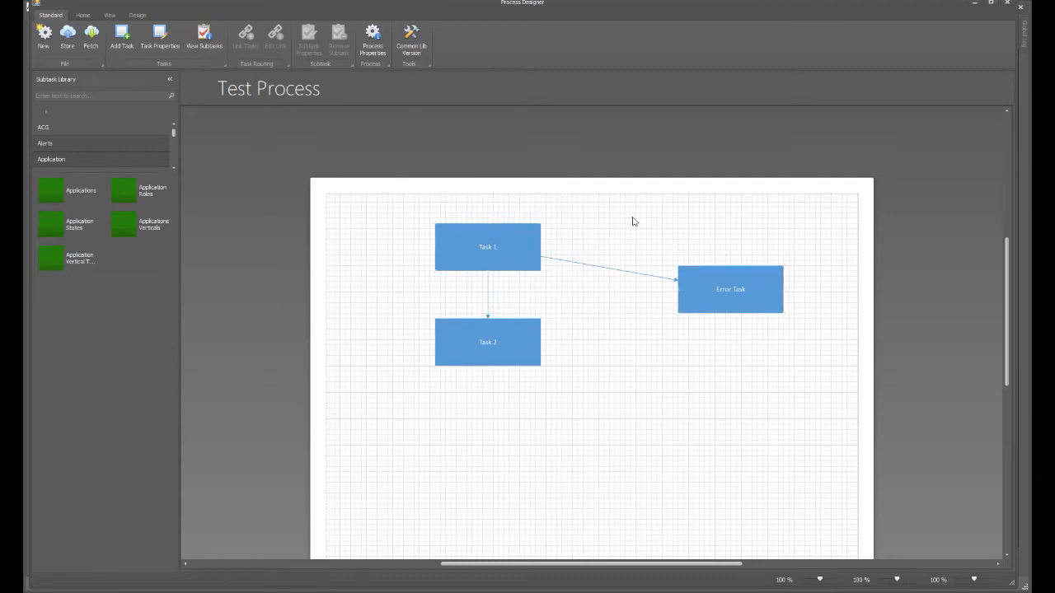
Review and accept the process properties, and store the process once more
{"action": "left_click", "coordinate": [83, 15]}
{"action": "left_click", "coordinate": [51, 15]}
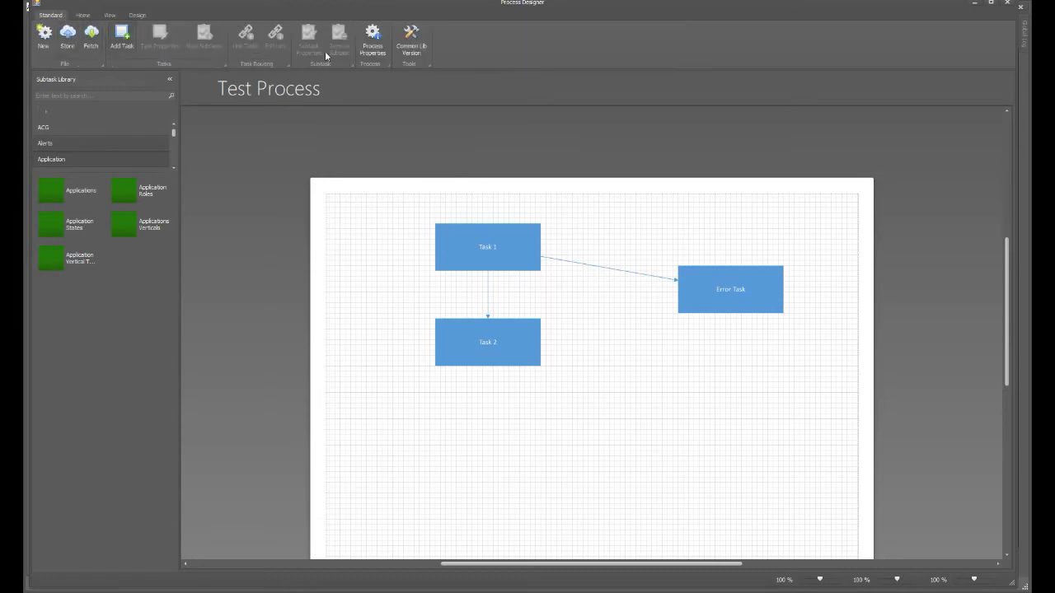
{"action": "left_click", "coordinate": [373, 40]}
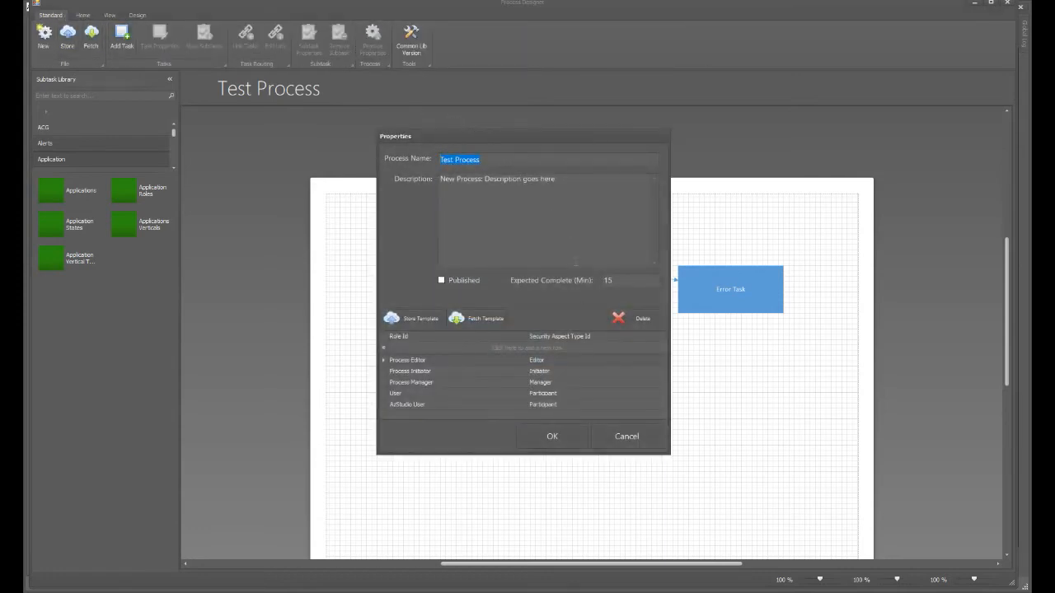
{"action": "left_click", "coordinate": [569, 439]}
{"action": "left_click", "coordinate": [67, 37]}
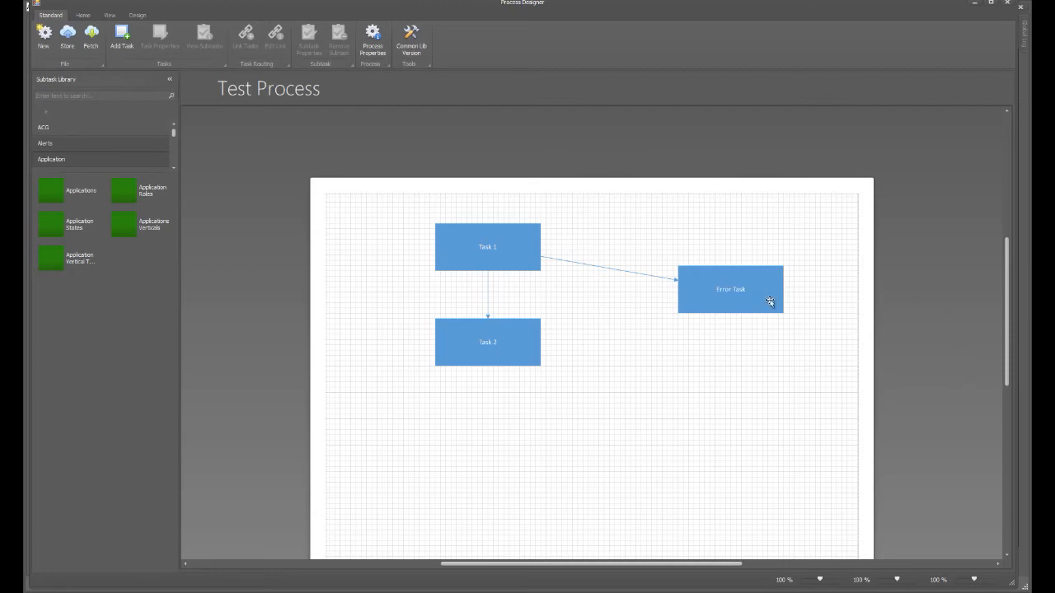
Move Task 1, Task 2 and Error Task together lower on the diagram page
{"action": "left_click", "coordinate": [83, 15]}
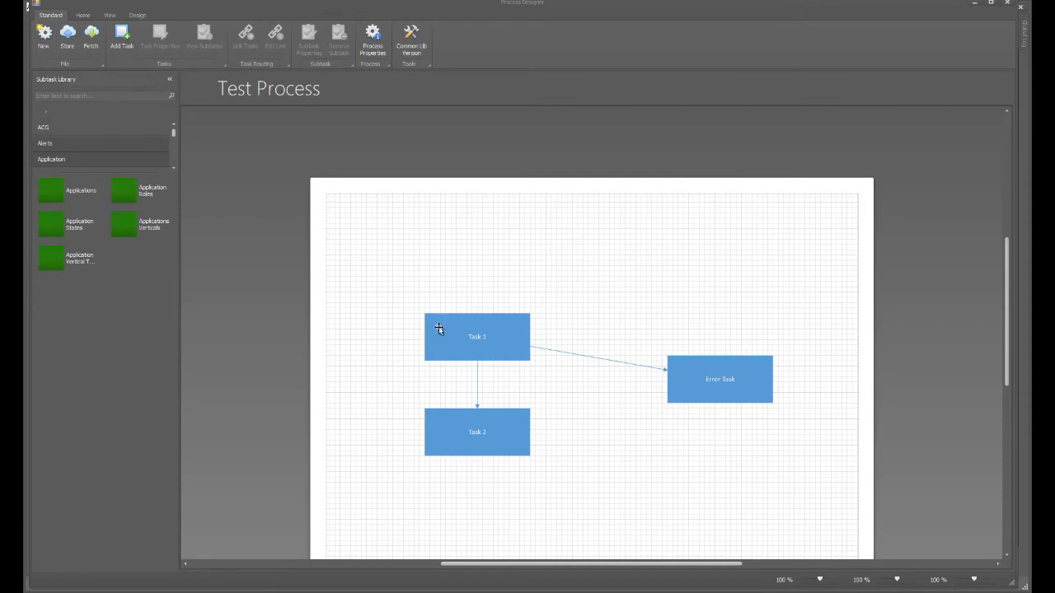
{"action": "left_click_drag", "start_coordinate": [383, 273], "coordinate": [834, 533]}
{"action": "left_click", "coordinate": [553, 249]}
Try the darker blue variant style and a white theme style on the Task 1 shape
{"action": "left_click", "coordinate": [82, 14]}
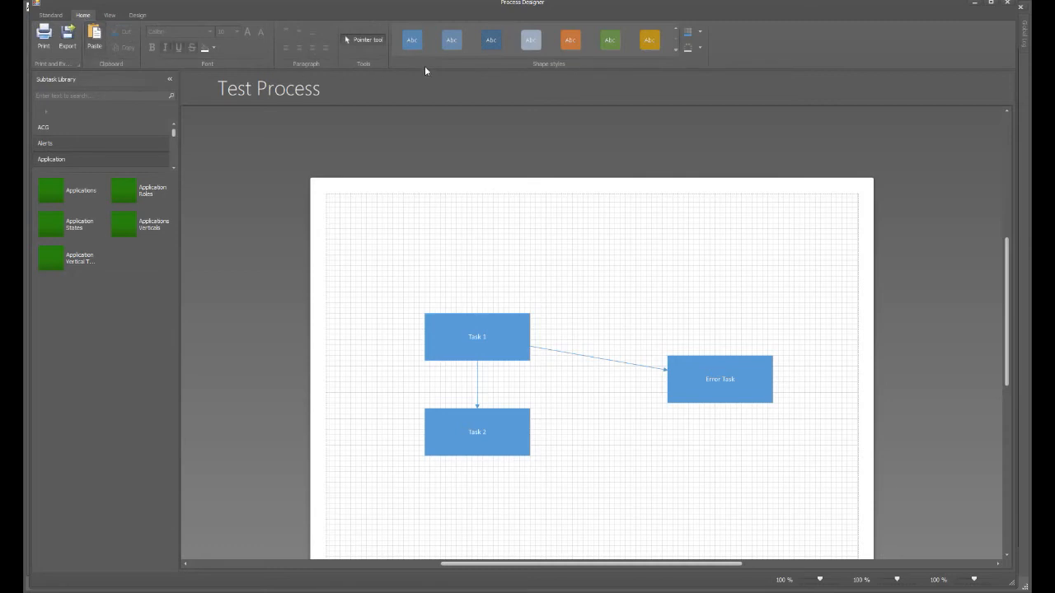
{"action": "left_click", "coordinate": [512, 321]}
{"action": "left_click", "coordinate": [676, 49]}
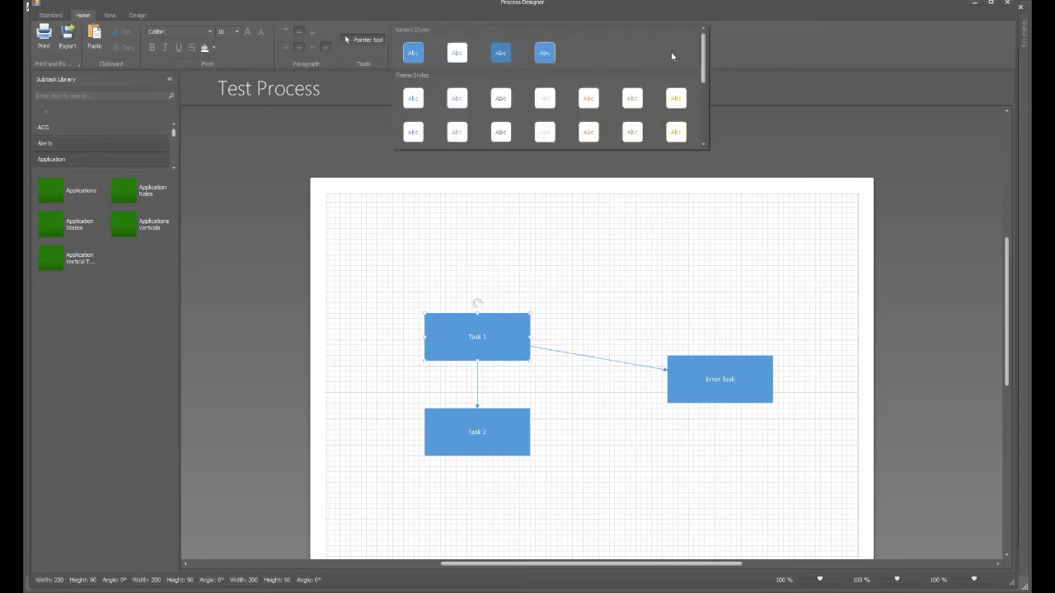
{"action": "left_click", "coordinate": [492, 48]}
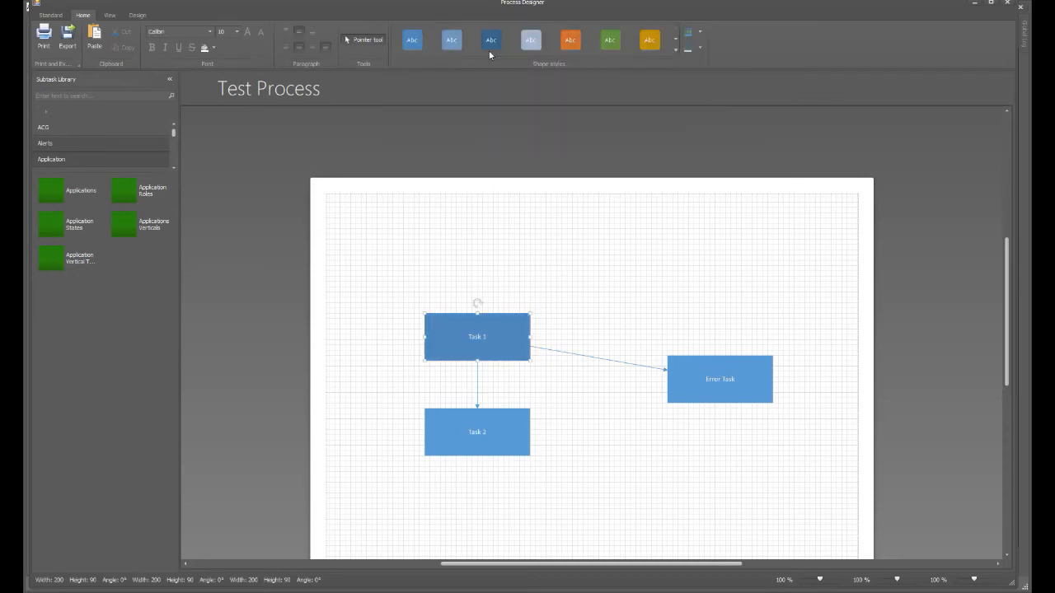
{"action": "left_click", "coordinate": [677, 50]}
{"action": "left_click", "coordinate": [642, 94]}
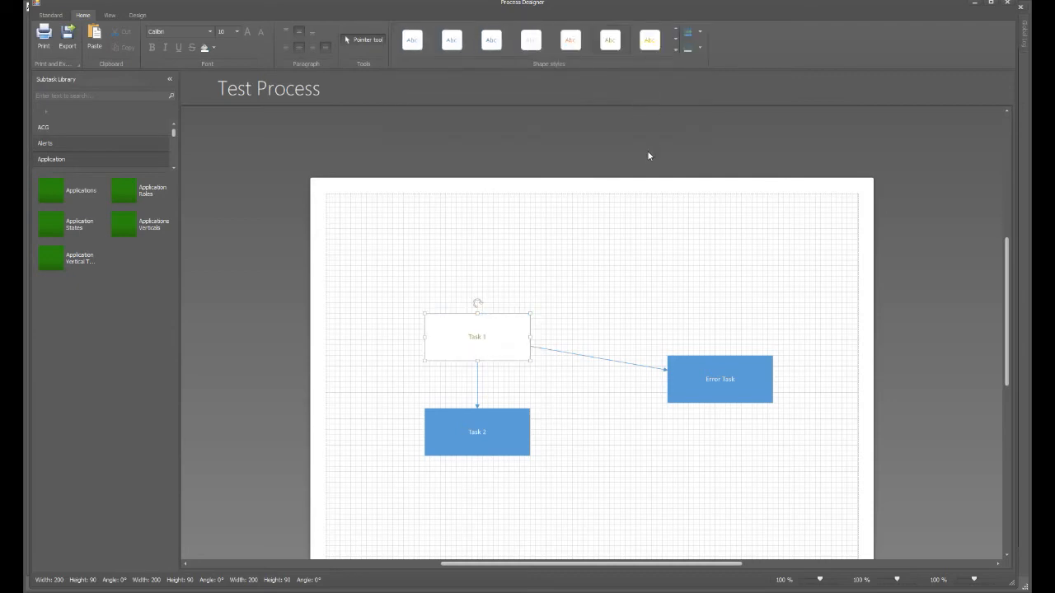
Reapply the first blue variant style to Task 1 and deselect it
{"action": "left_click", "coordinate": [674, 51]}
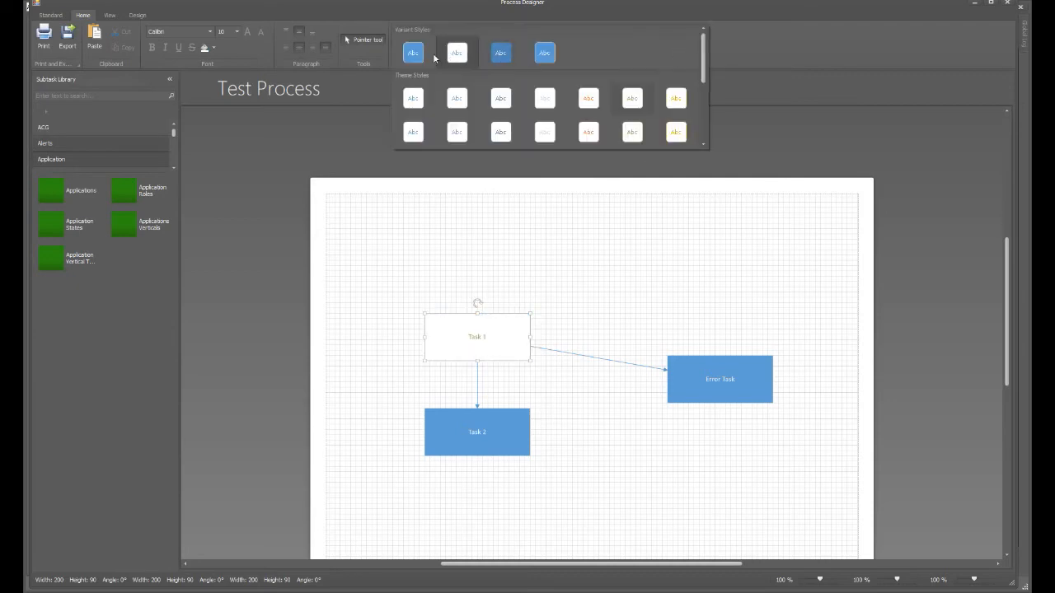
{"action": "left_click", "coordinate": [415, 52]}
{"action": "left_click", "coordinate": [443, 118]}
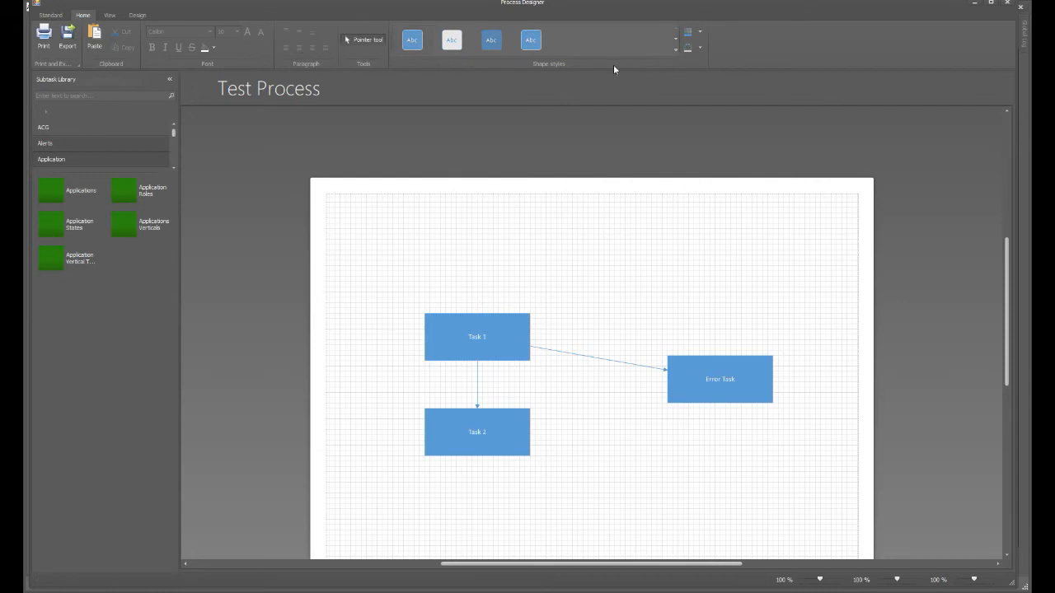
Look through the Custom, Web and System fill color palettes for Task 1 without choosing a color
{"action": "left_click", "coordinate": [504, 357]}
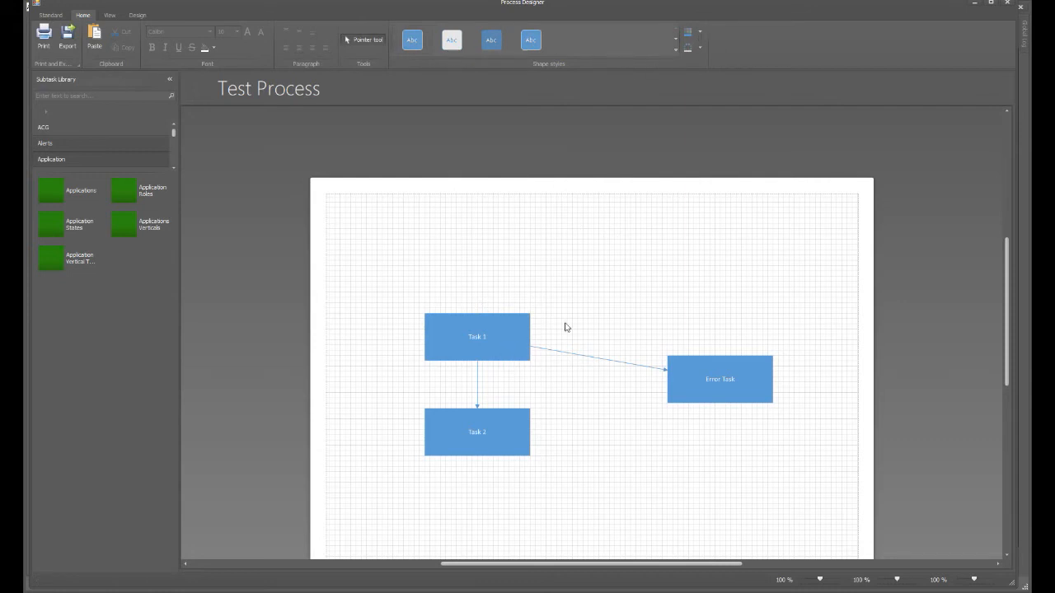
{"action": "left_click", "coordinate": [698, 32]}
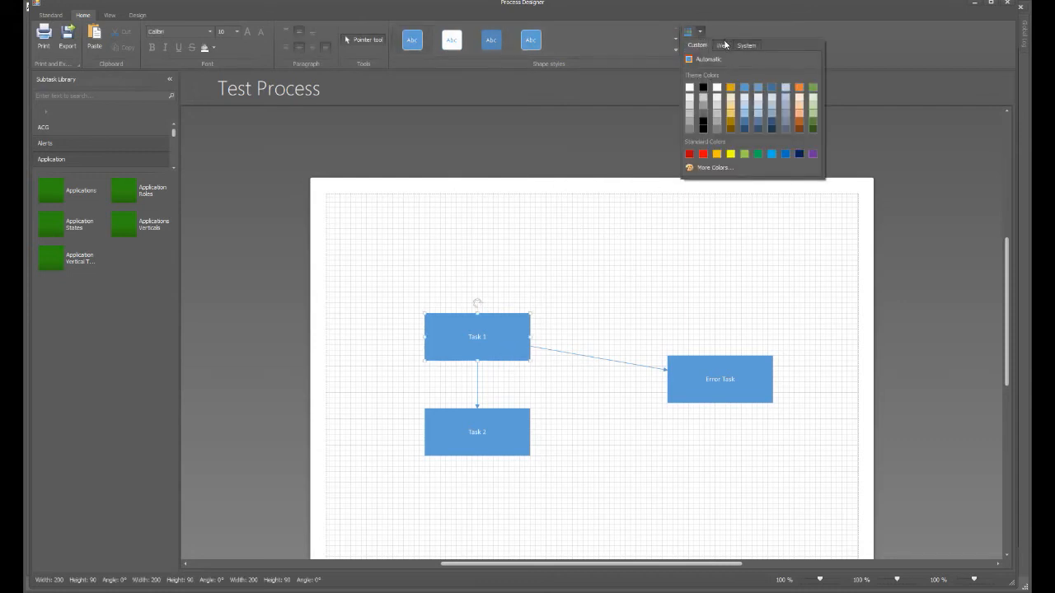
{"action": "left_click", "coordinate": [725, 46]}
{"action": "left_click", "coordinate": [741, 46]}
{"action": "left_click", "coordinate": [607, 135]}
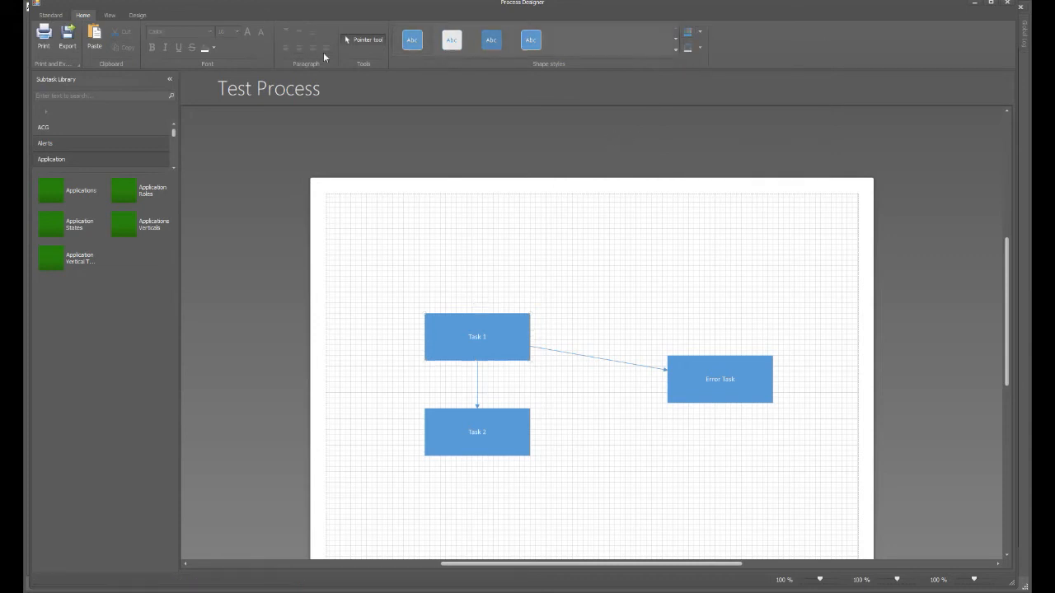
{"action": "left_click", "coordinate": [480, 336]}
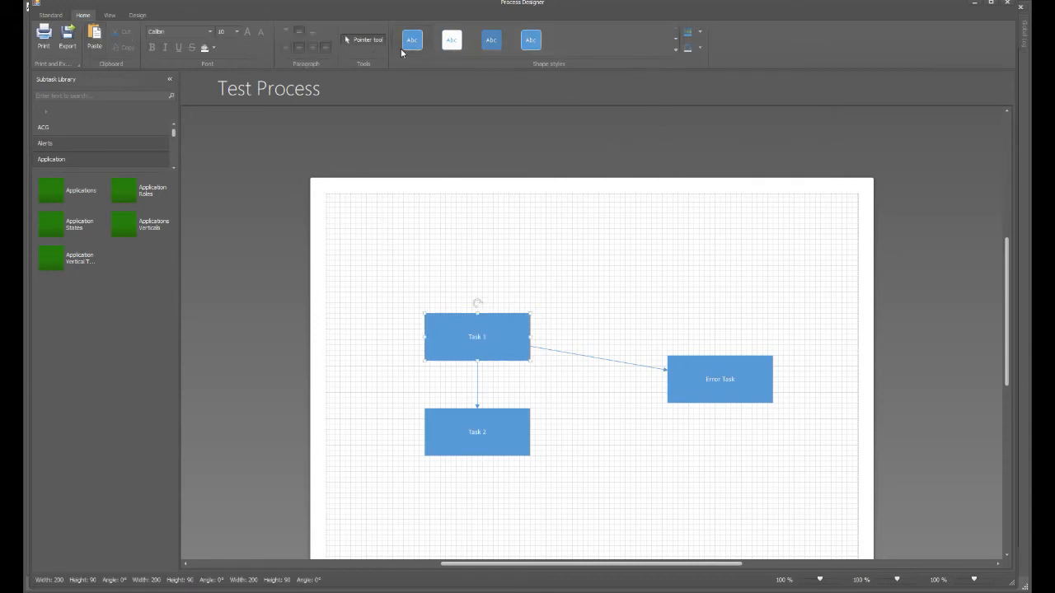
Look at the export and print options for the diagram, and cancel both
{"action": "left_click", "coordinate": [68, 35]}
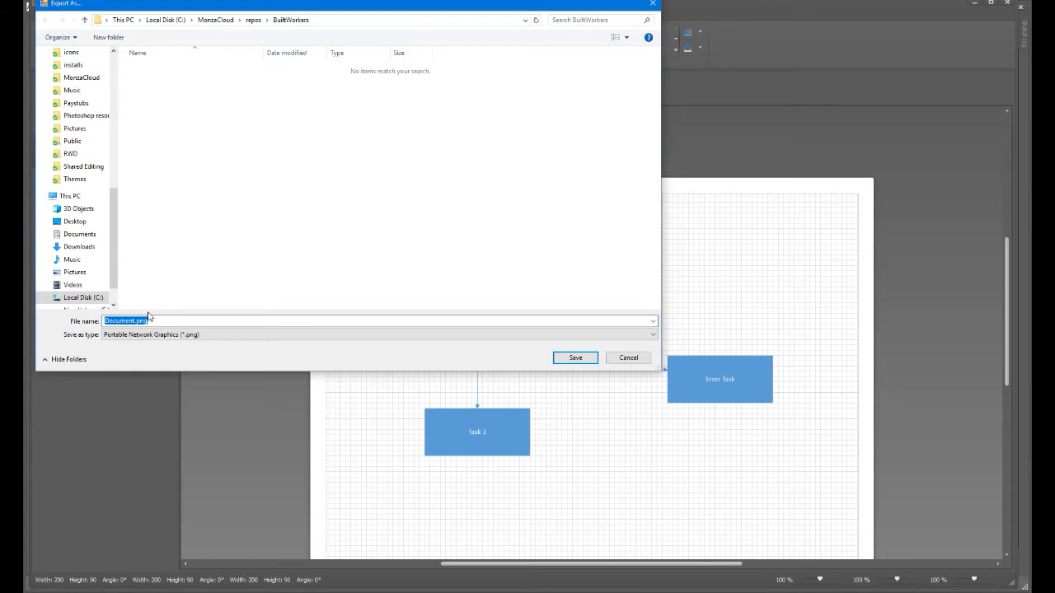
{"action": "left_click", "coordinate": [628, 359]}
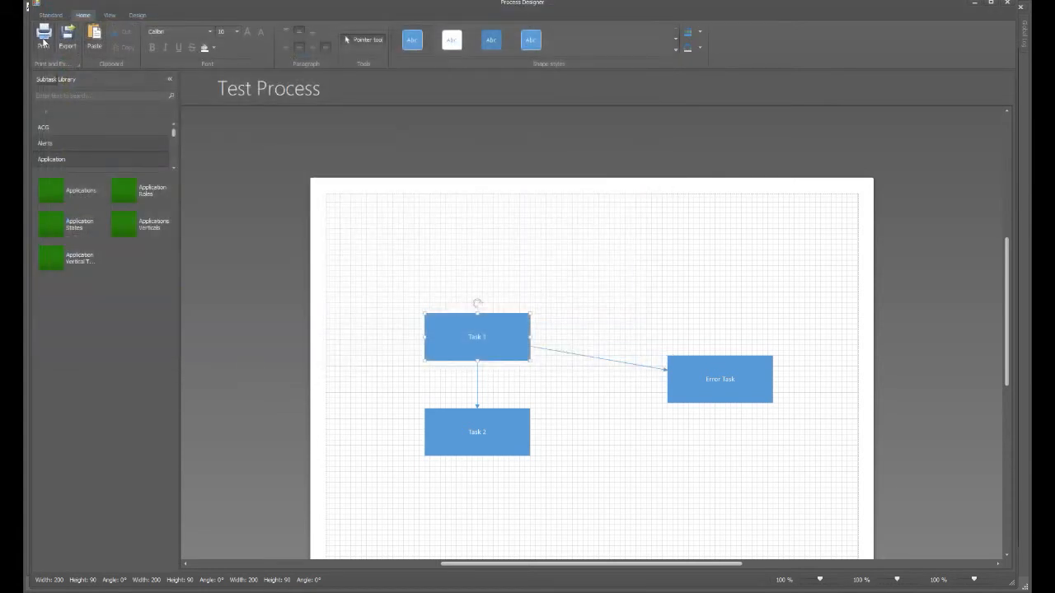
{"action": "left_click", "coordinate": [44, 42]}
{"action": "left_click", "coordinate": [645, 302]}
Examine the view options and the page orientation, size and auto-size choices for the diagram
{"action": "left_click", "coordinate": [107, 15]}
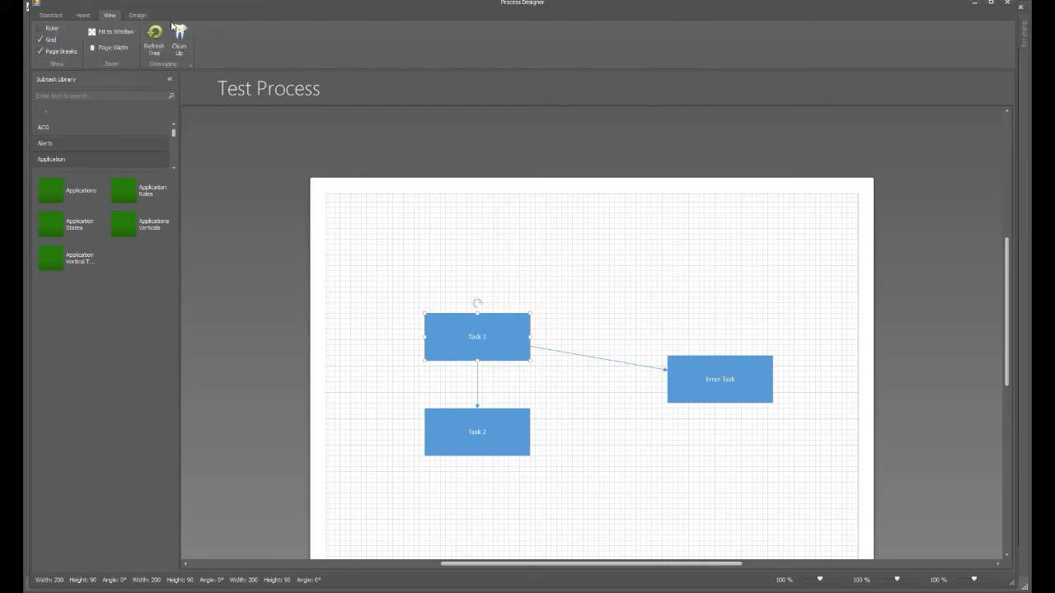
{"action": "left_click", "coordinate": [138, 15]}
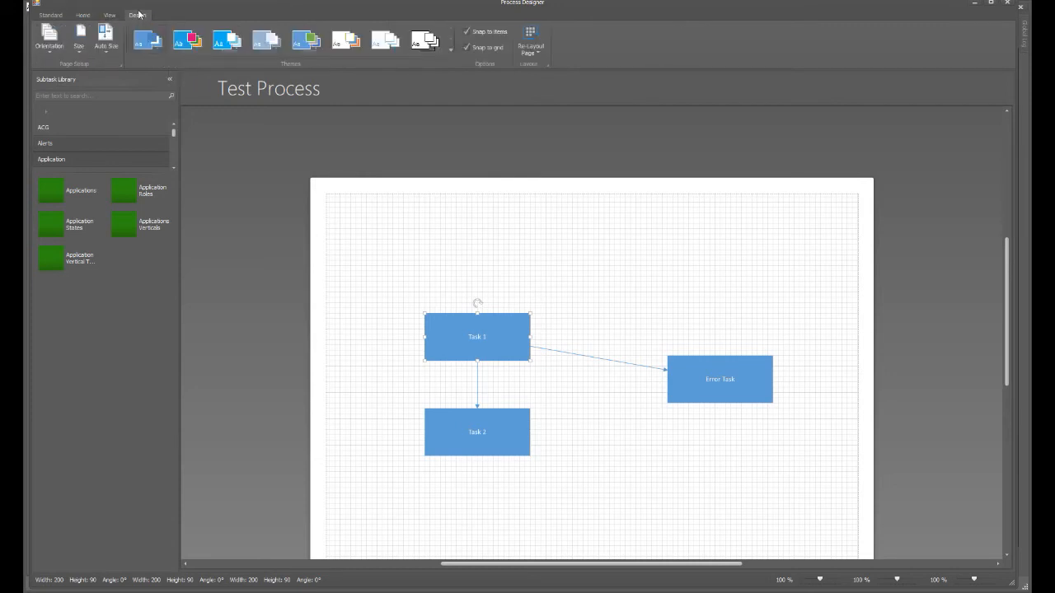
{"action": "left_click", "coordinate": [52, 51]}
{"action": "left_click", "coordinate": [79, 48]}
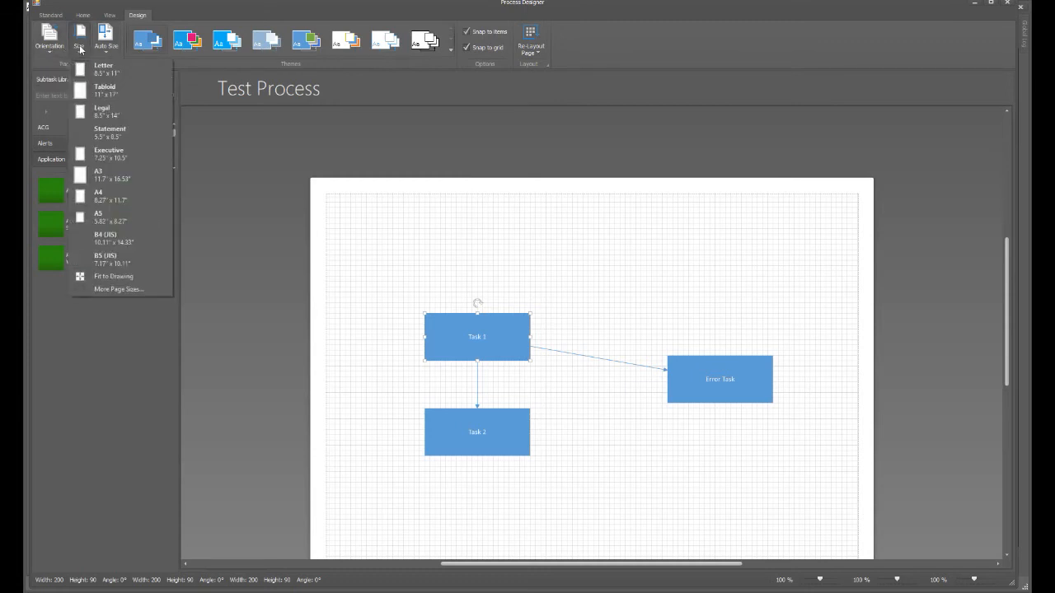
{"action": "left_click", "coordinate": [106, 48]}
{"action": "left_click", "coordinate": [499, 275]}
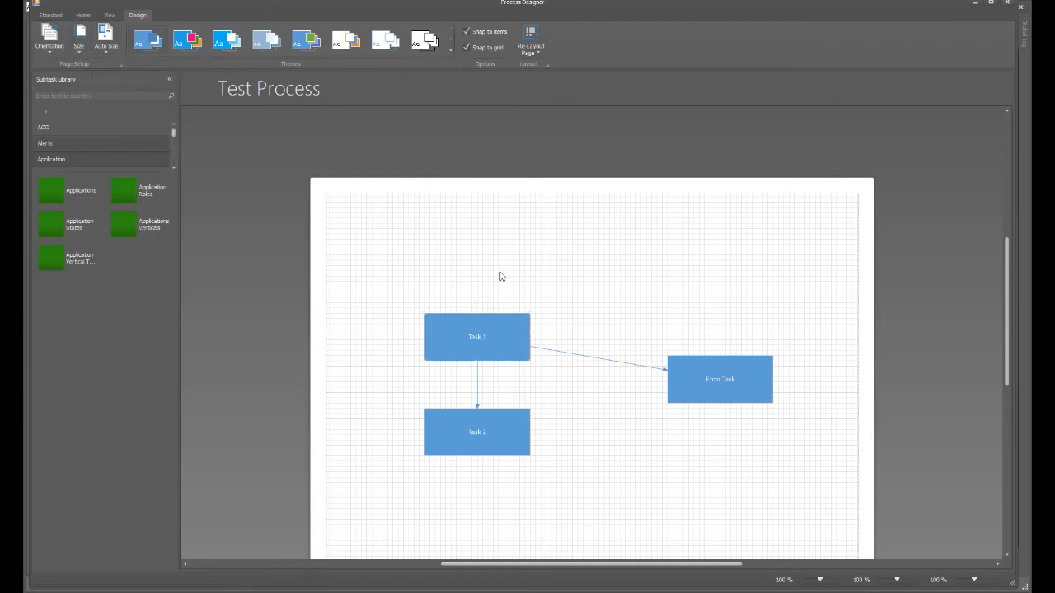
Move Error Task beyond the page's right edge and Task 2 far down past its lower edge to test page auto-sizing
{"action": "left_click_drag", "start_coordinate": [738, 375], "coordinate": [937, 360]}
{"action": "scroll", "coordinate": [849, 422], "scroll_direction": "down", "scroll_amount": 3}
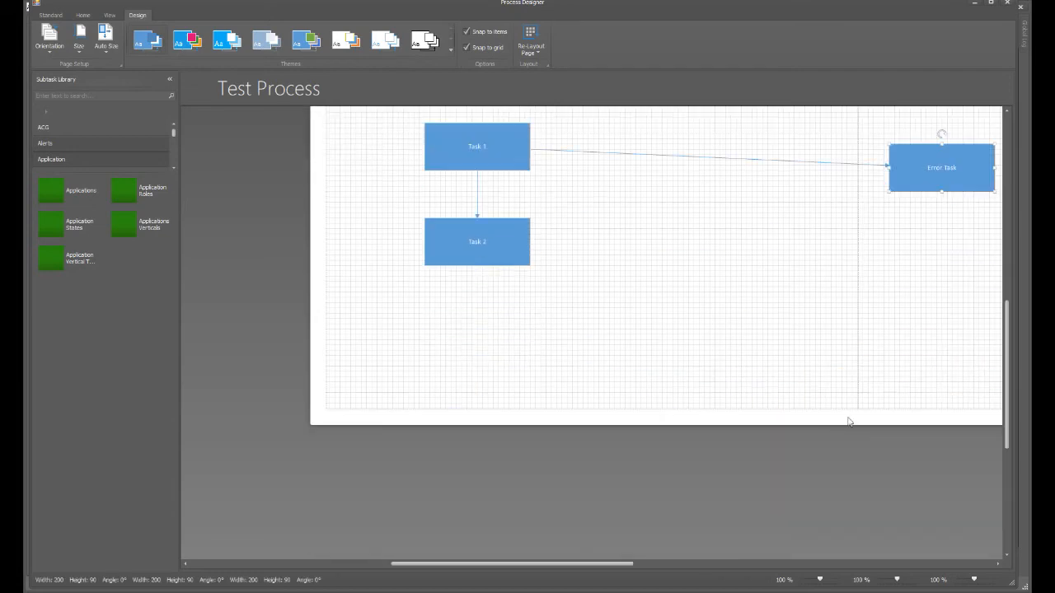
{"action": "scroll", "coordinate": [849, 422], "scroll_direction": "up", "scroll_amount": 3}
{"action": "left_click_drag", "start_coordinate": [524, 387], "coordinate": [512, 513]}
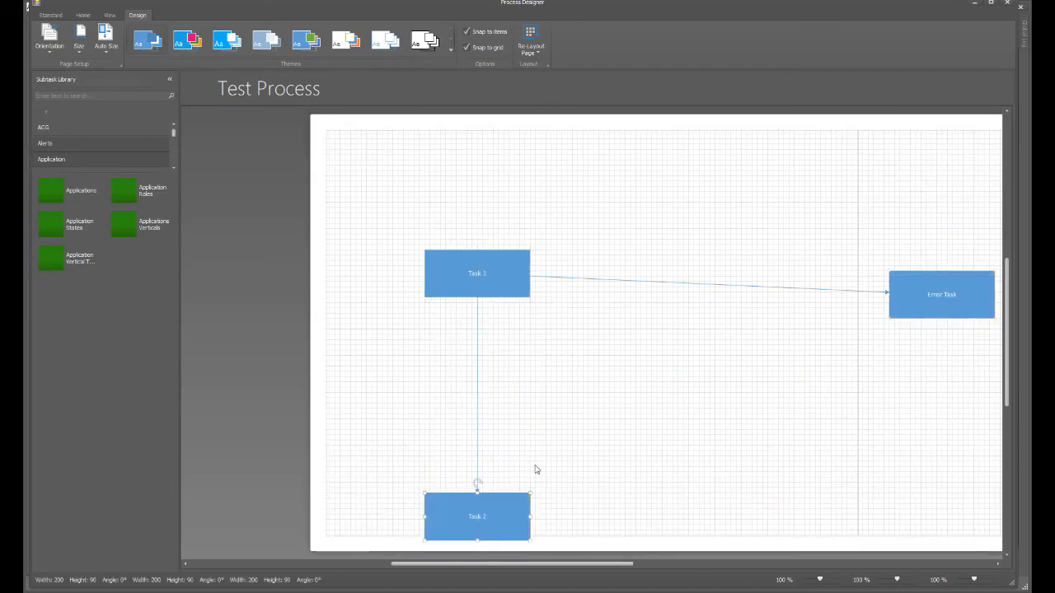
{"action": "scroll", "coordinate": [536, 469], "scroll_direction": "down", "scroll_amount": 3}
{"action": "left_click_drag", "start_coordinate": [474, 337], "coordinate": [476, 412]}
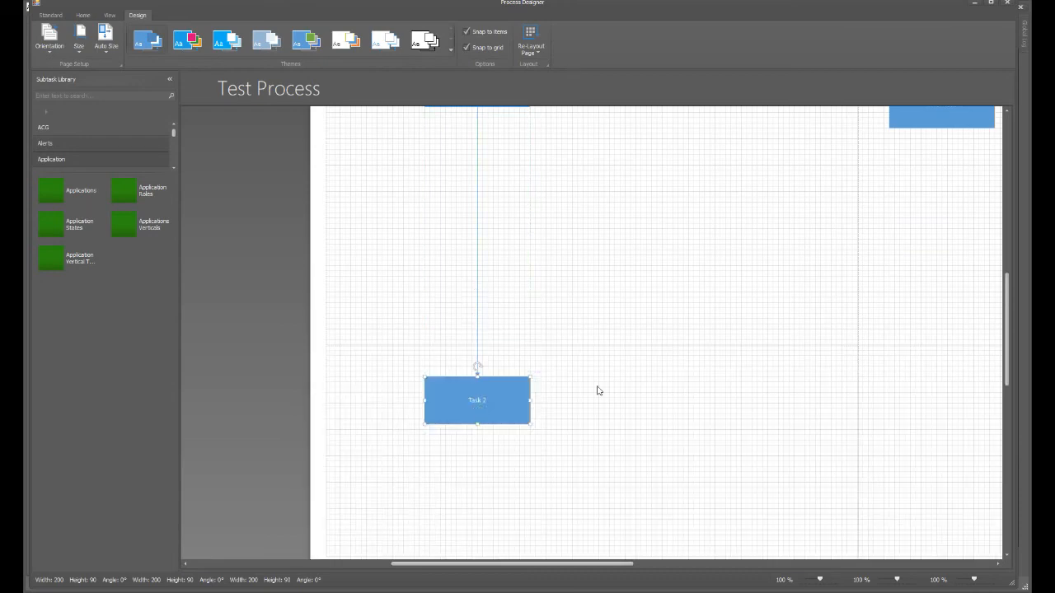
{"action": "scroll", "coordinate": [784, 377], "scroll_direction": "up", "scroll_amount": 4}
{"action": "scroll", "coordinate": [783, 377], "scroll_direction": "down", "scroll_amount": 2}
Move Error Task back level with Task 1, and Task 2 back up to a short distance below Task 1
{"action": "left_click_drag", "start_coordinate": [982, 219], "coordinate": [742, 204]}
{"action": "left_click_drag", "start_coordinate": [473, 529], "coordinate": [484, 372]}
{"action": "left_click_drag", "start_coordinate": [497, 354], "coordinate": [478, 355]}
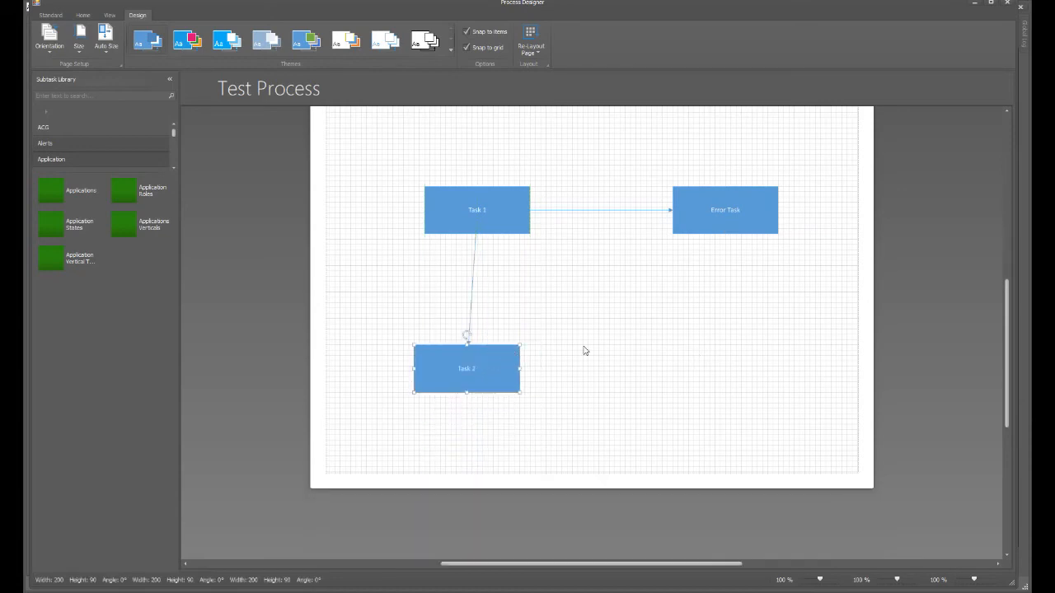
{"action": "scroll", "coordinate": [607, 334], "scroll_direction": "up", "scroll_amount": 3}
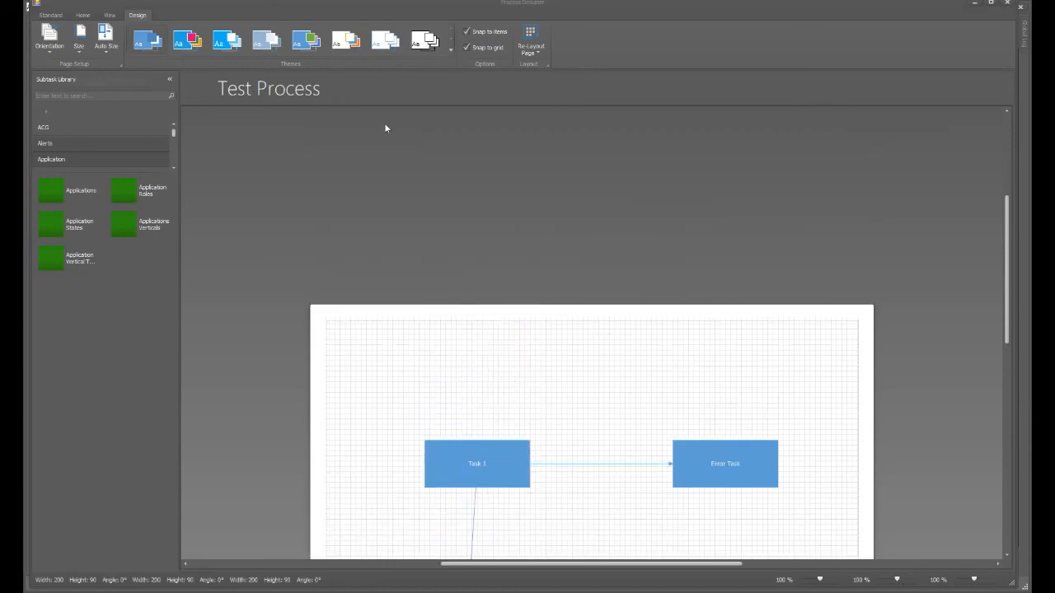
Bring up the Process Explorer tree for Test Process beside the diagram
{"action": "left_click", "coordinate": [107, 16]}
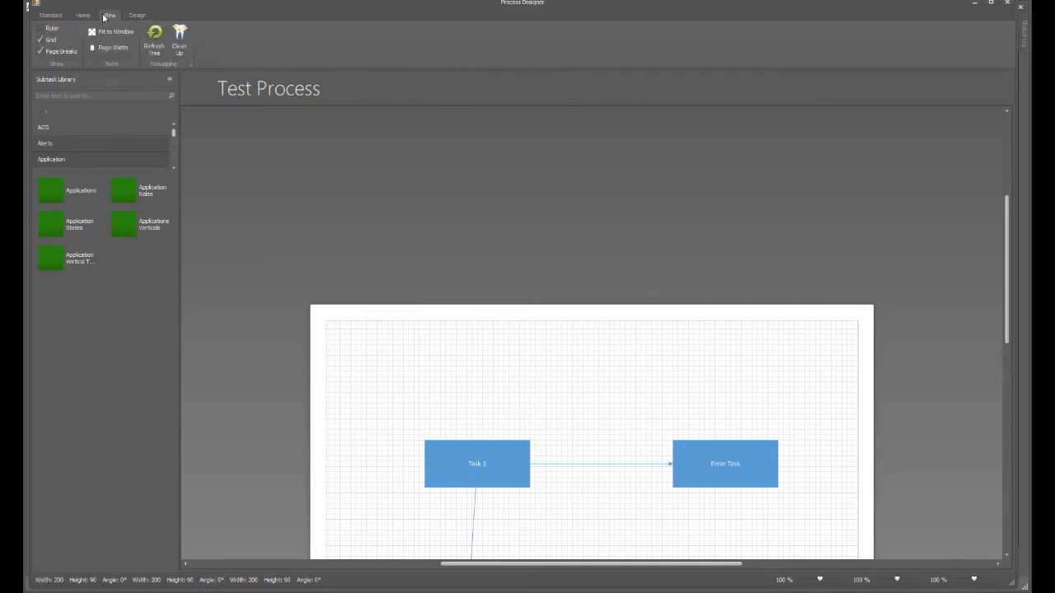
{"action": "left_click", "coordinate": [181, 35]}
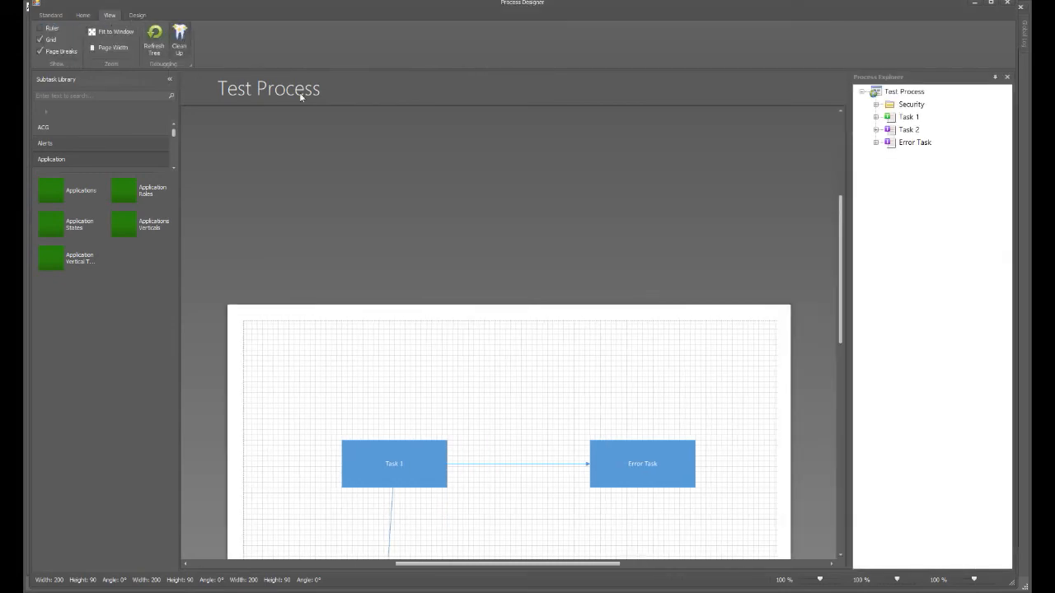
{"action": "left_click_drag", "start_coordinate": [839, 218], "coordinate": [840, 248]}
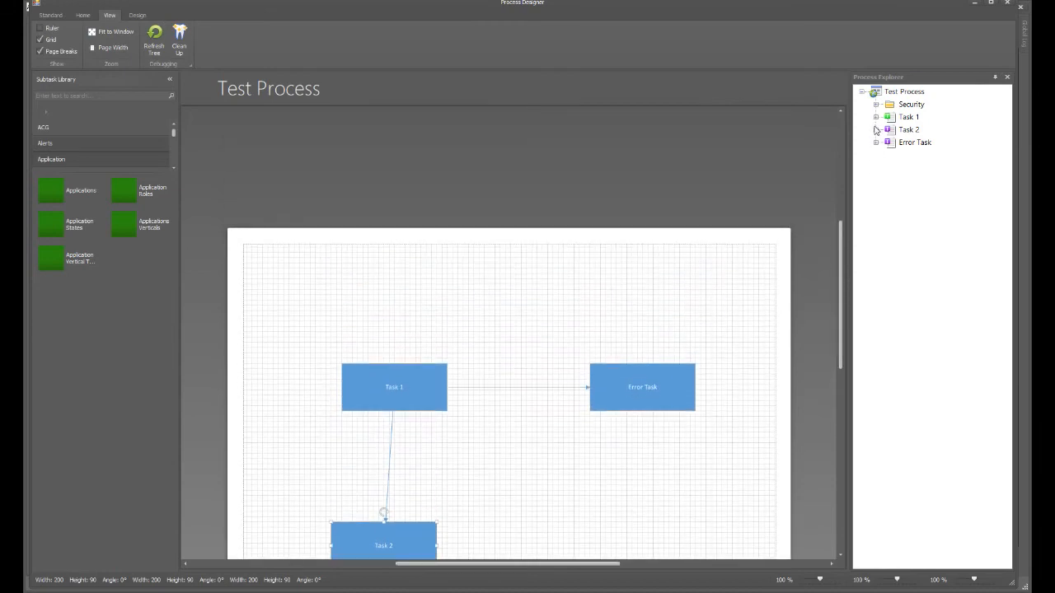
{"action": "left_click_drag", "start_coordinate": [844, 246], "coordinate": [843, 244]}
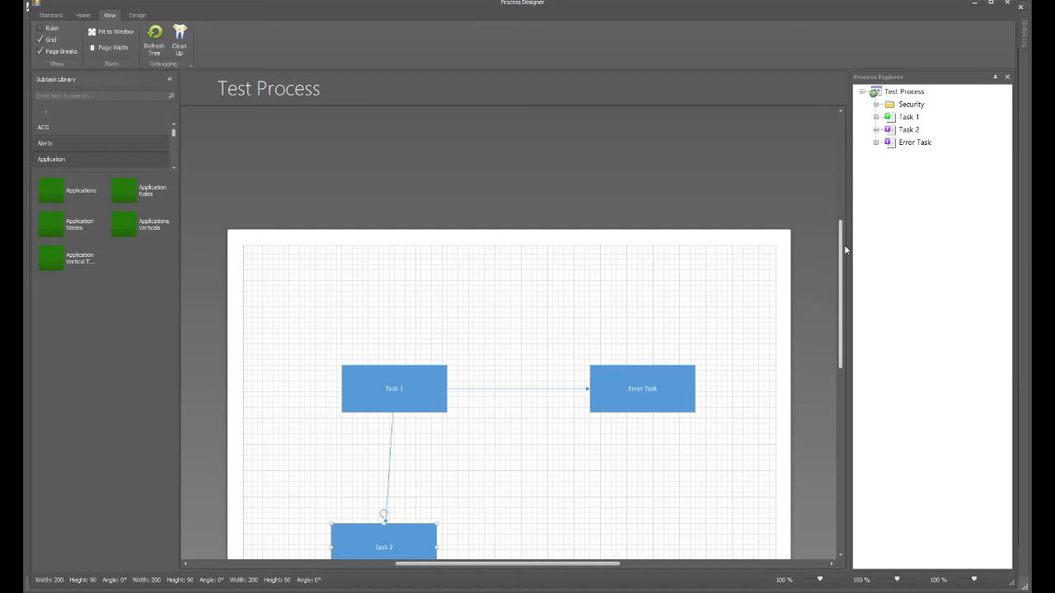
Expand Security and Task 1 in the Process Explorer, including the flags of its links to Task 2 and Error Task
{"action": "left_click", "coordinate": [876, 105]}
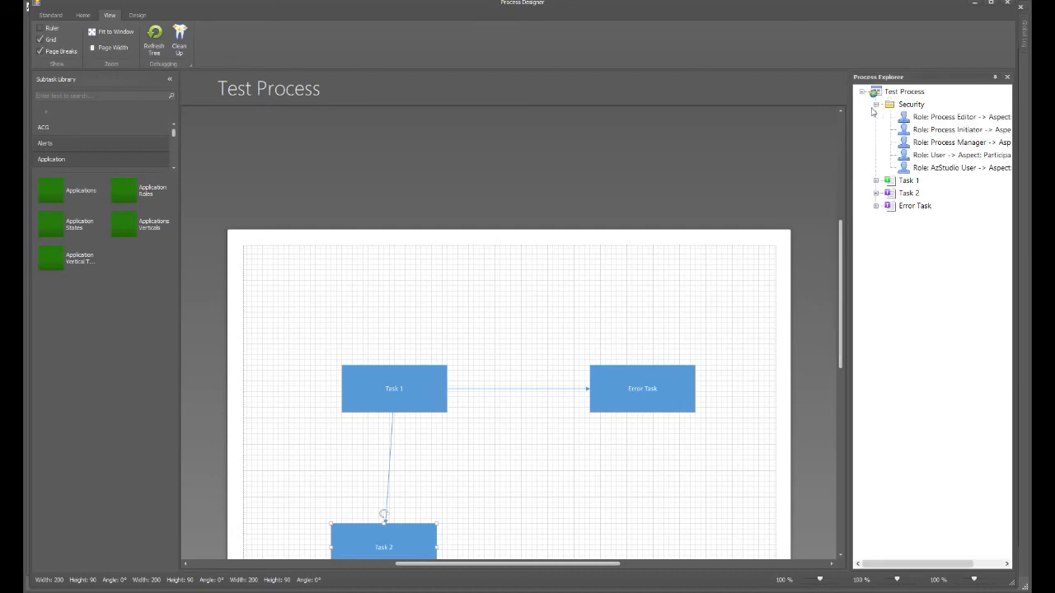
{"action": "left_click", "coordinate": [876, 180]}
{"action": "left_click", "coordinate": [890, 206]}
{"action": "left_click", "coordinate": [893, 195]}
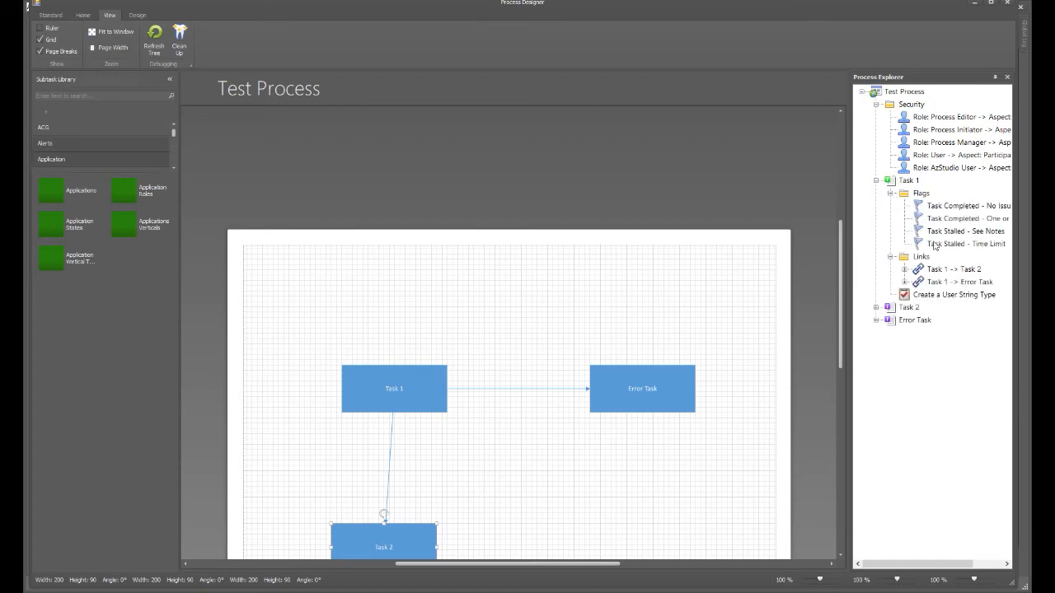
{"action": "left_click", "coordinate": [904, 271]}
{"action": "left_click", "coordinate": [904, 333]}
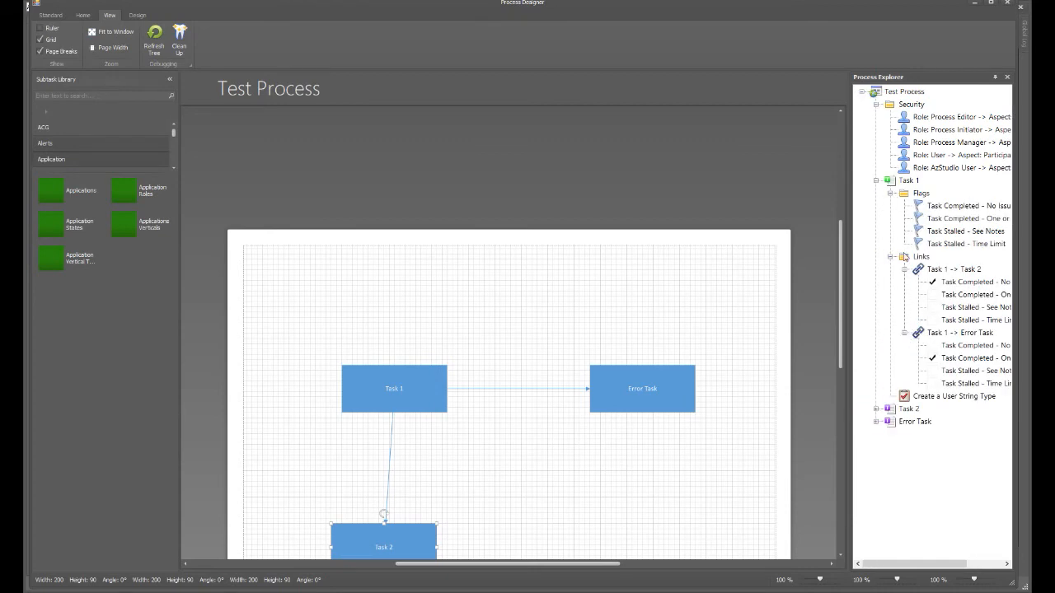
Expand Task 2 and Error Task in the Process Explorer, including their flags
{"action": "left_click", "coordinate": [876, 409]}
{"action": "left_click", "coordinate": [891, 422]}
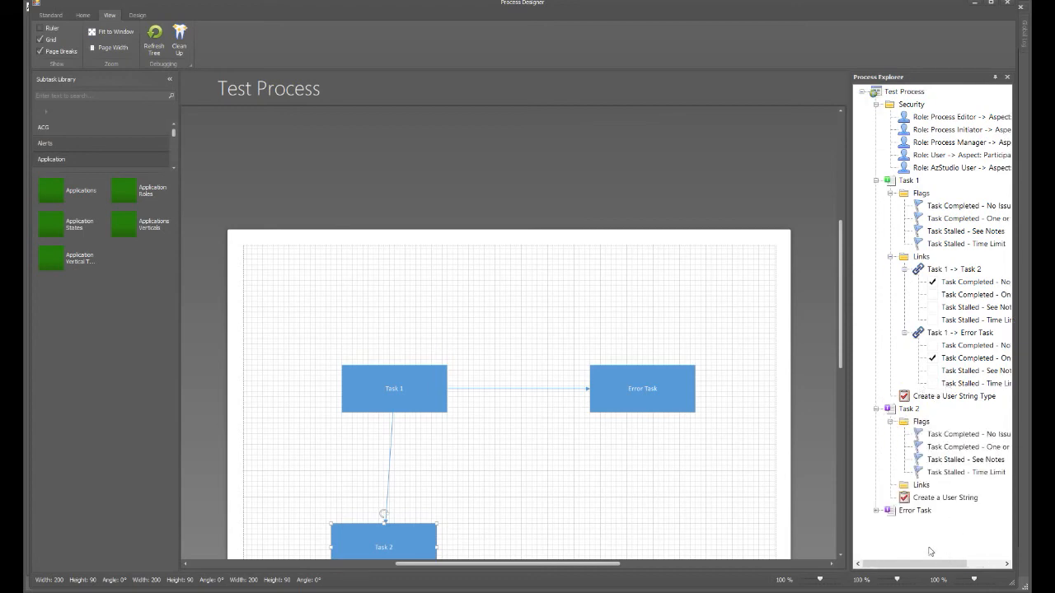
{"action": "left_click", "coordinate": [876, 511]}
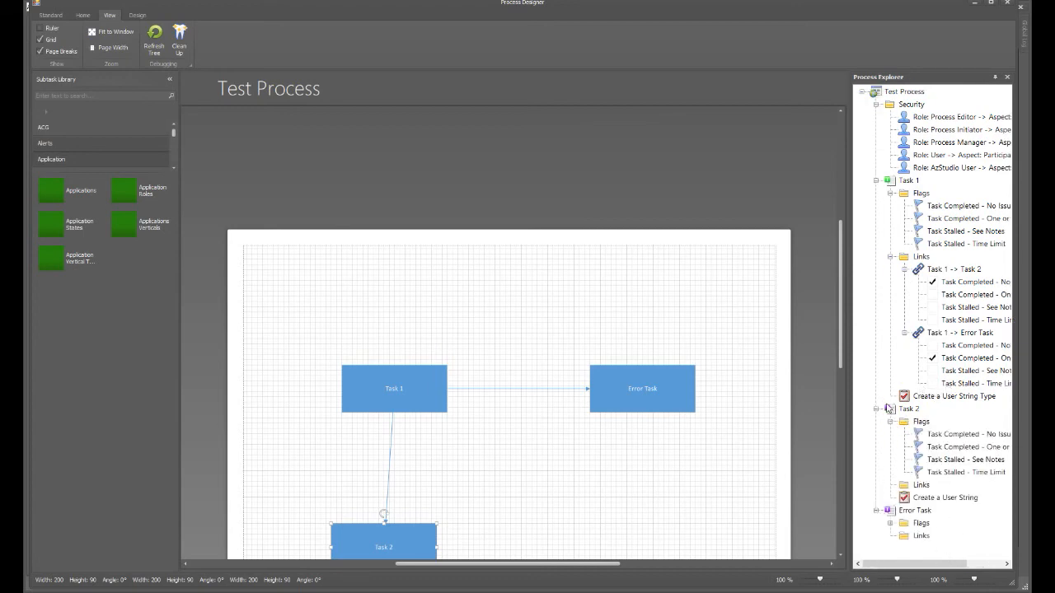
{"action": "left_click", "coordinate": [890, 523]}
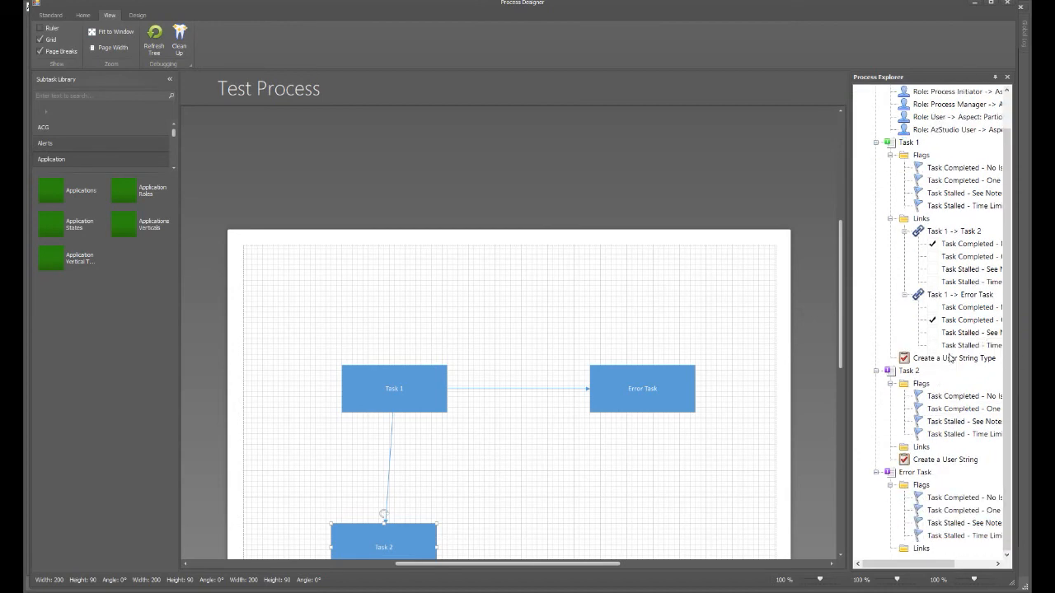
Widen the Process Explorer and review the full security roles, task flags, links and subtasks of Test Process
{"action": "scroll", "coordinate": [949, 349], "scroll_direction": "up", "scroll_amount": 1}
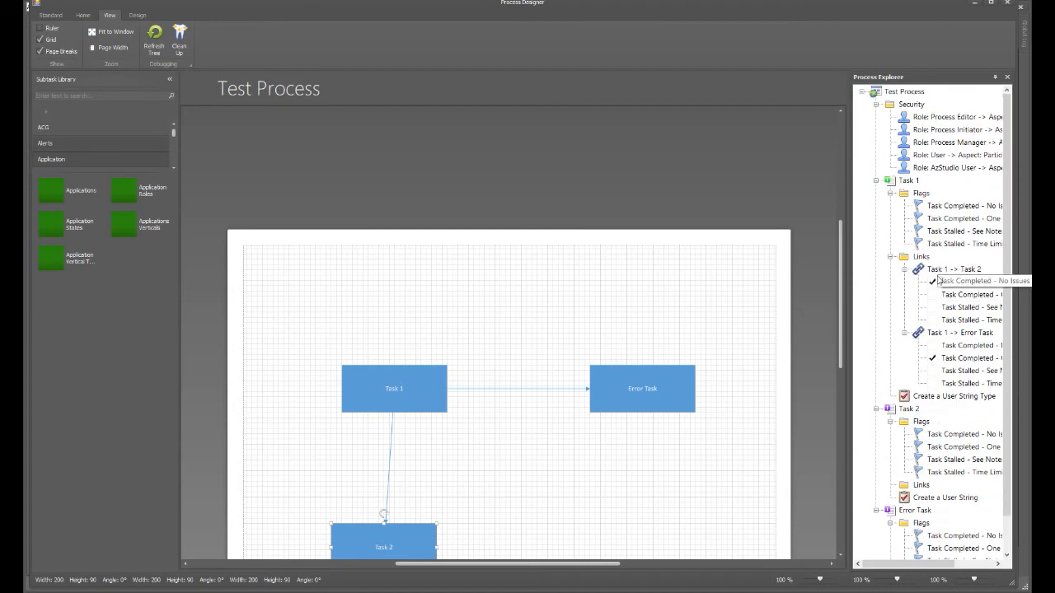
{"action": "left_click_drag", "start_coordinate": [850, 257], "coordinate": [789, 257]}
{"action": "scroll", "coordinate": [892, 241], "scroll_direction": "down", "scroll_amount": 1}
{"action": "scroll", "coordinate": [892, 404], "scroll_direction": "up", "scroll_amount": 1}
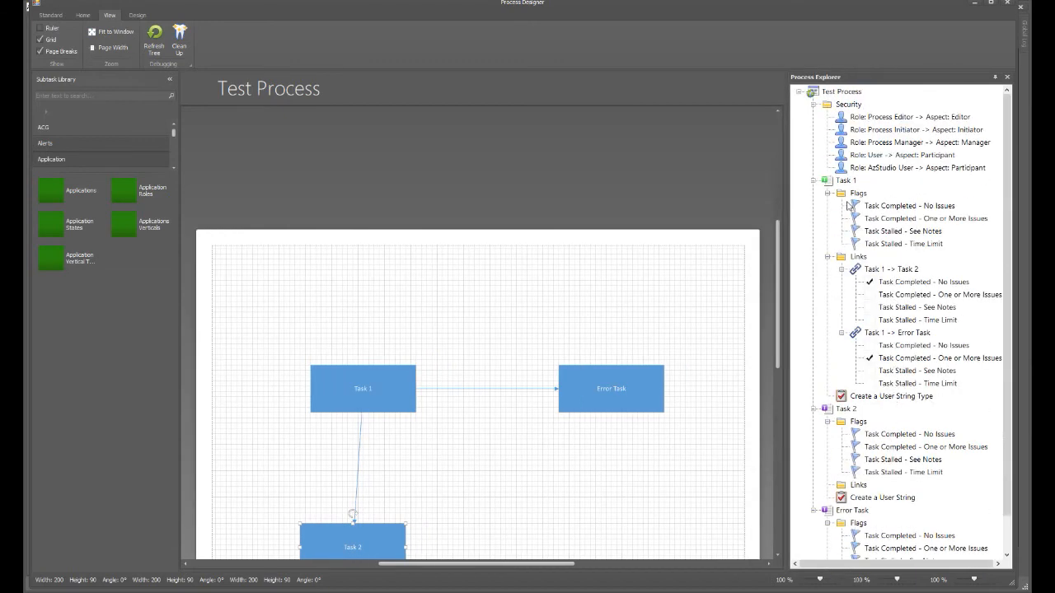
{"action": "scroll", "coordinate": [917, 432], "scroll_direction": "down", "scroll_amount": 1}
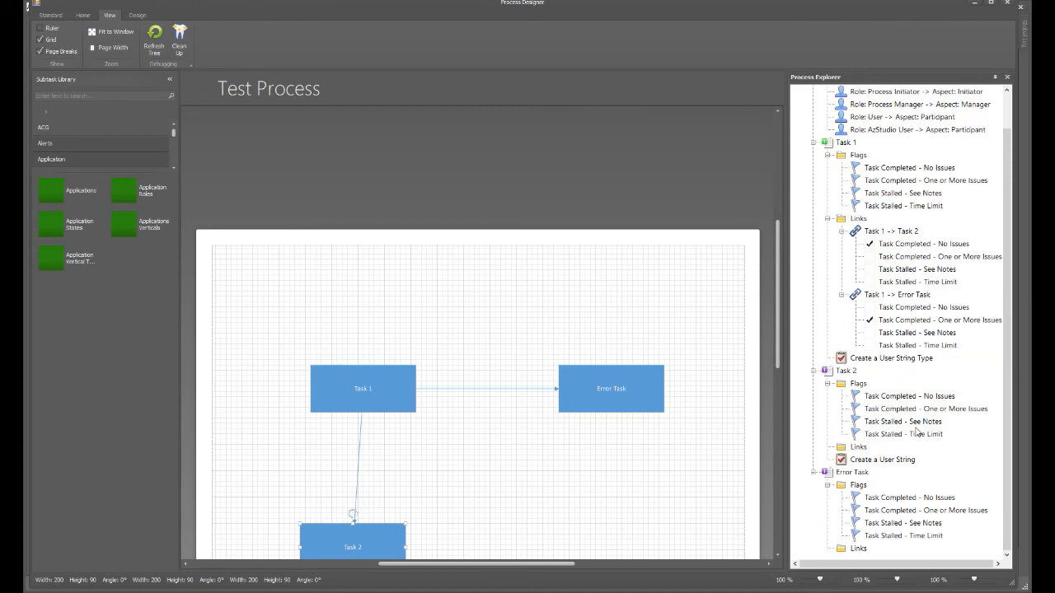
{"action": "scroll", "coordinate": [918, 431], "scroll_direction": "up", "scroll_amount": 1}
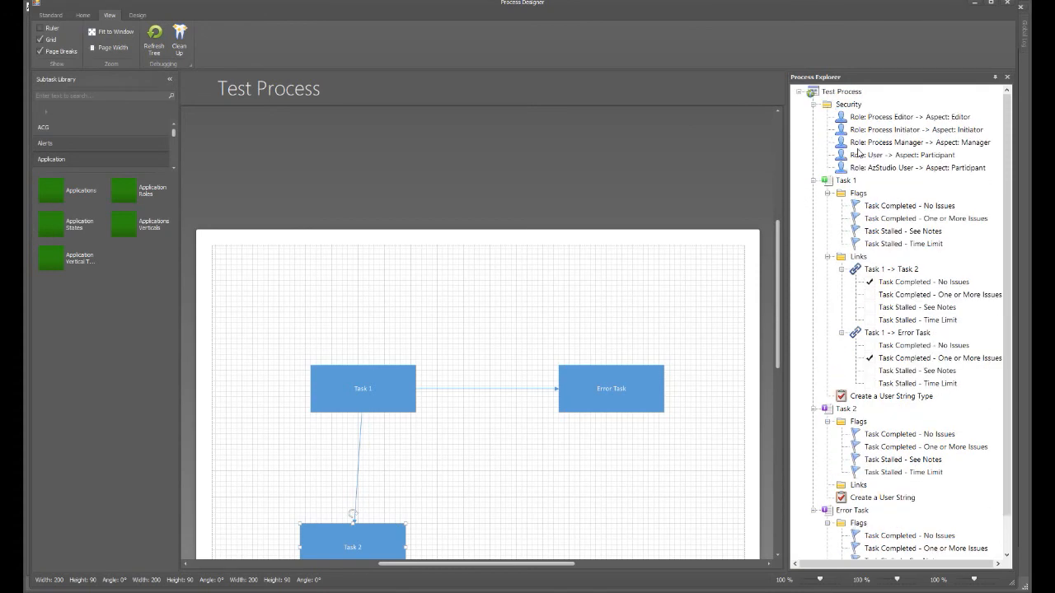